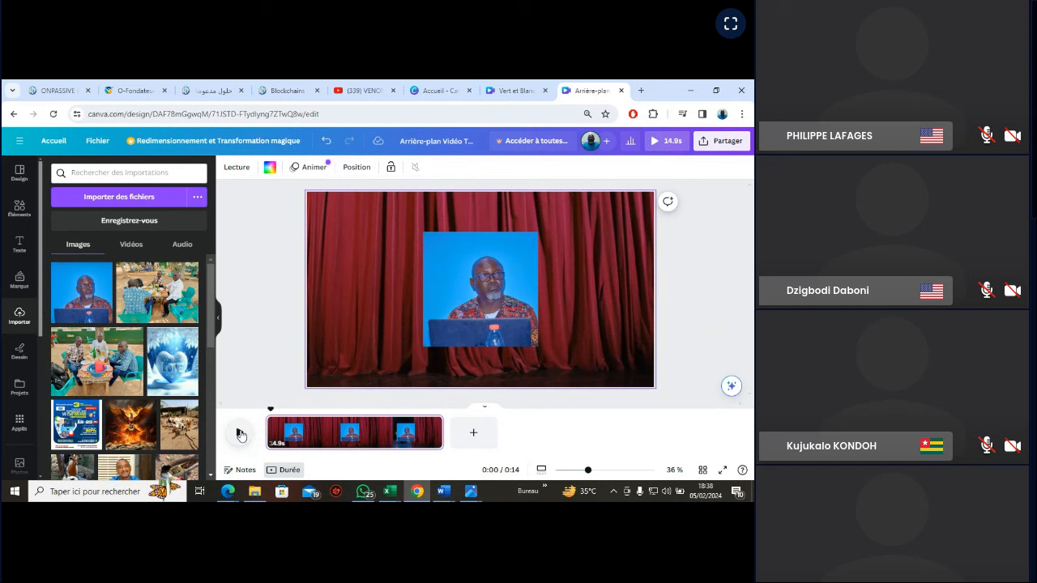
Step: Play the curtain video page and examine the options available for the page and for its background video
{"action": "left_click", "coordinate": [240, 435]}
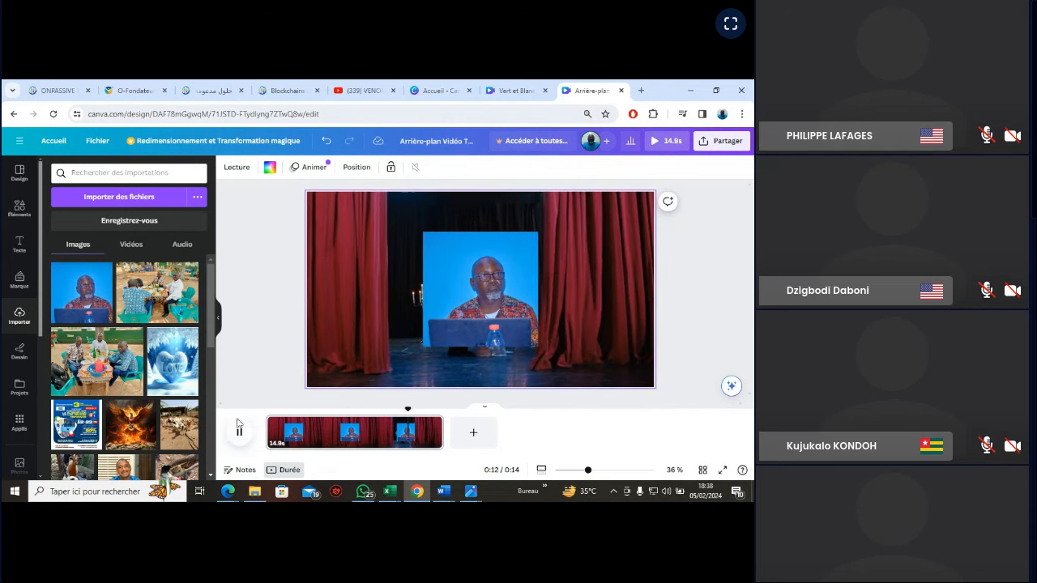
{"action": "right_click", "coordinate": [285, 427]}
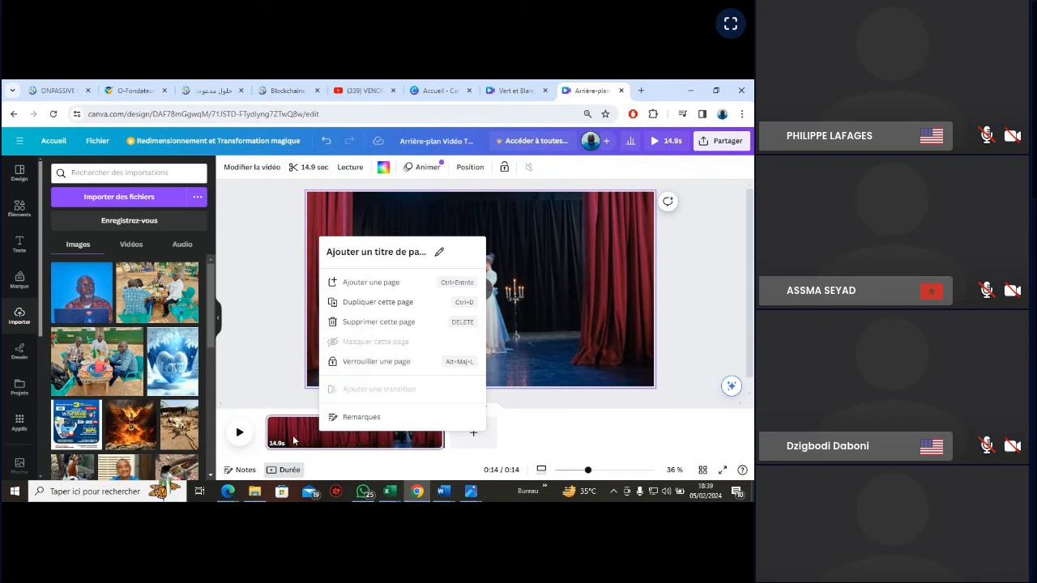
{"action": "left_click", "coordinate": [293, 441]}
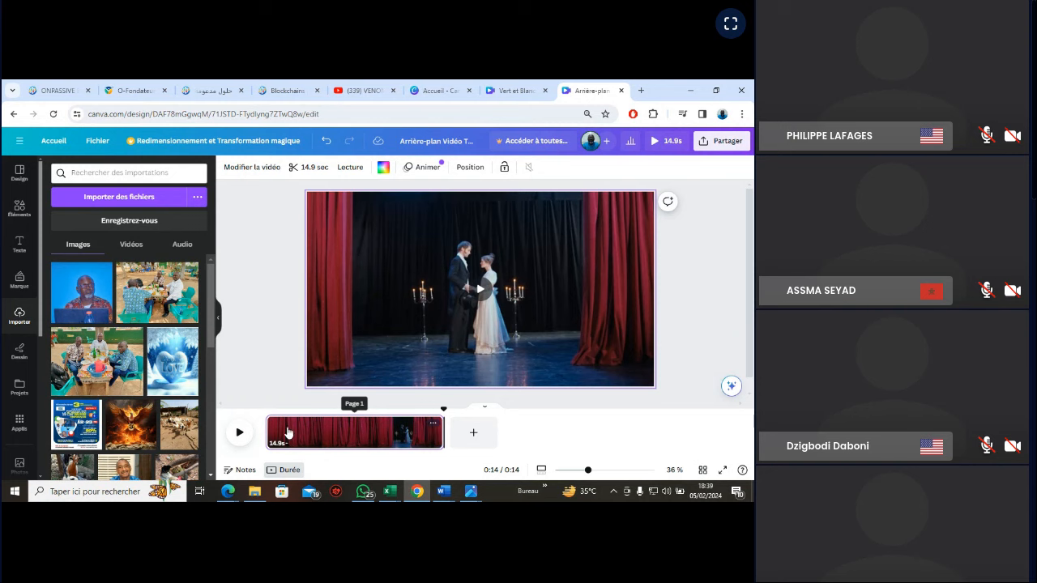
{"action": "left_click", "coordinate": [435, 427]}
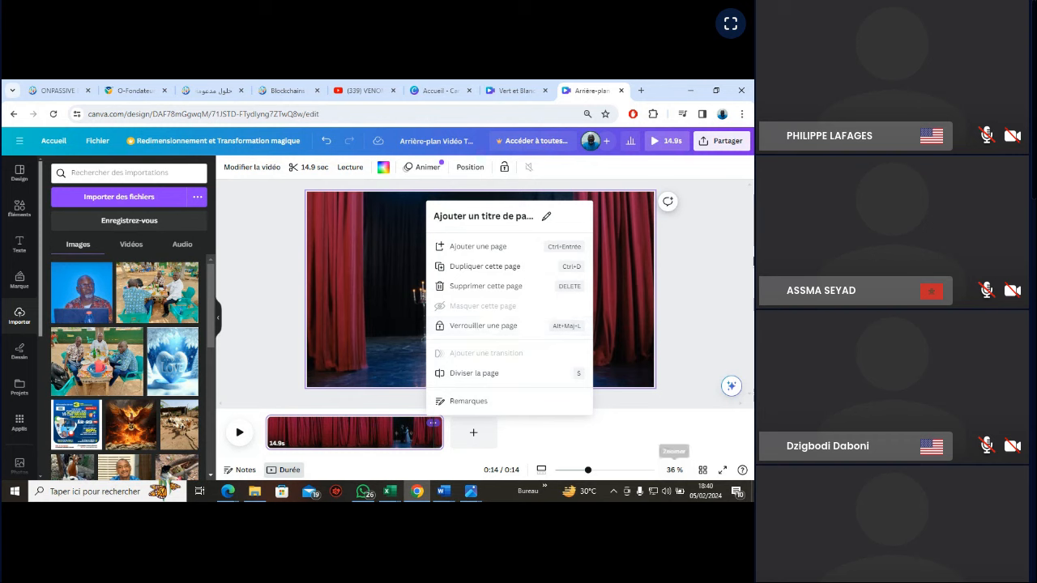
{"action": "left_click", "coordinate": [710, 277]}
{"action": "right_click", "coordinate": [518, 239]}
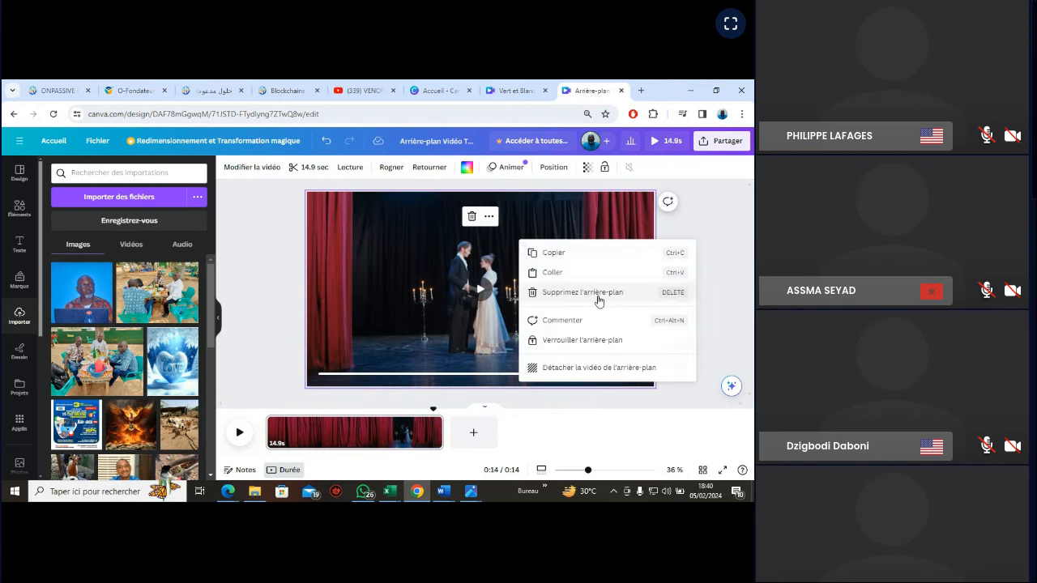
{"action": "left_click", "coordinate": [544, 224]}
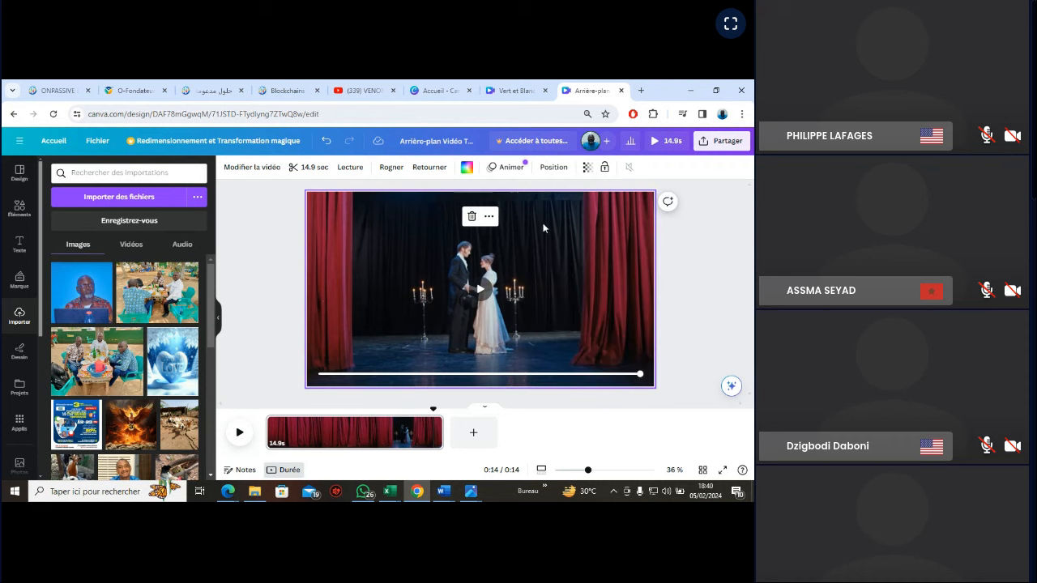
{"action": "left_click", "coordinate": [489, 217]}
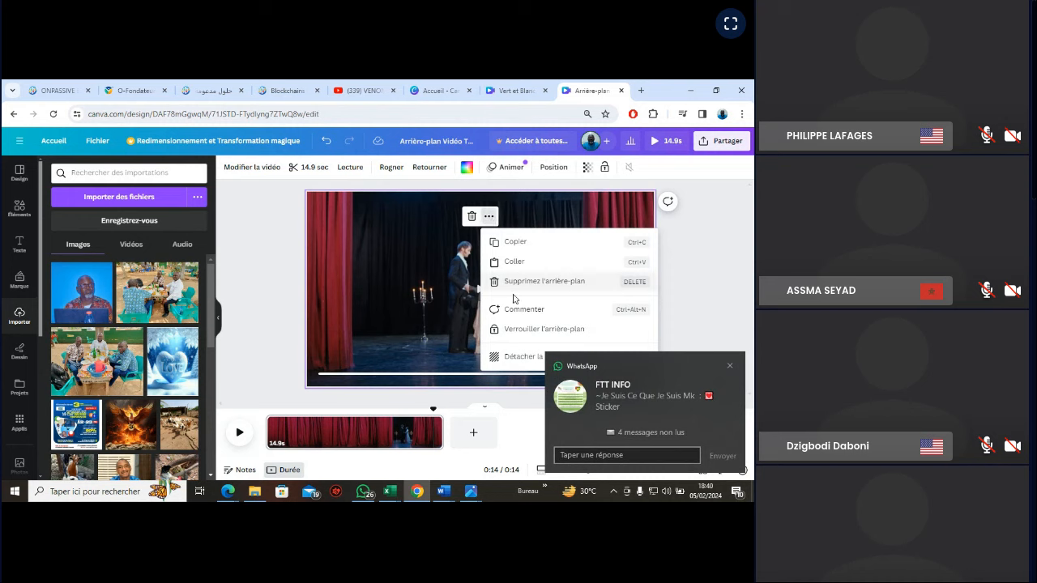
{"action": "left_click", "coordinate": [729, 366]}
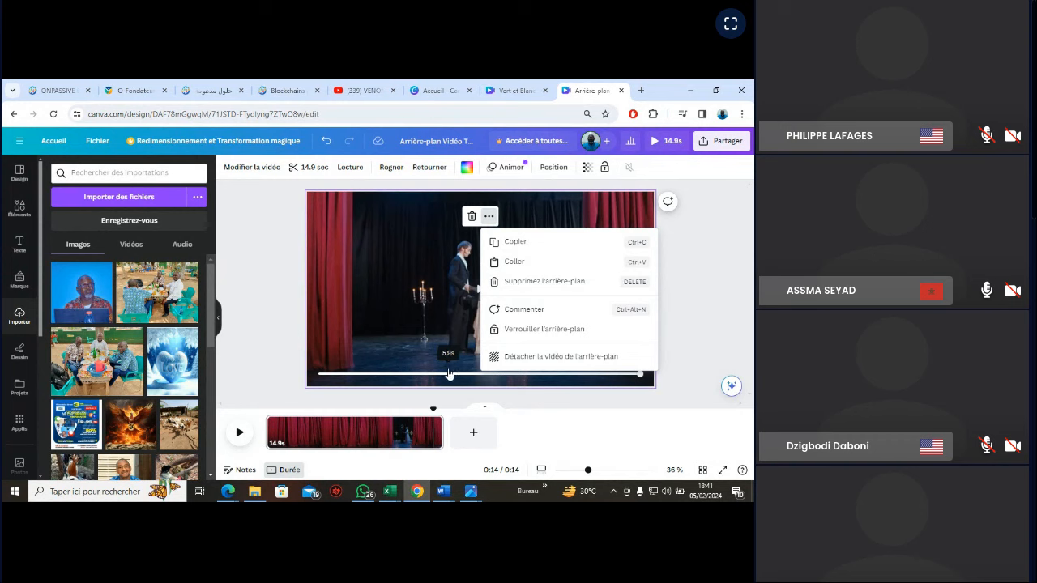
Step: Delete the curtain video background from the page and undo that deletion
{"action": "right_click", "coordinate": [516, 376]}
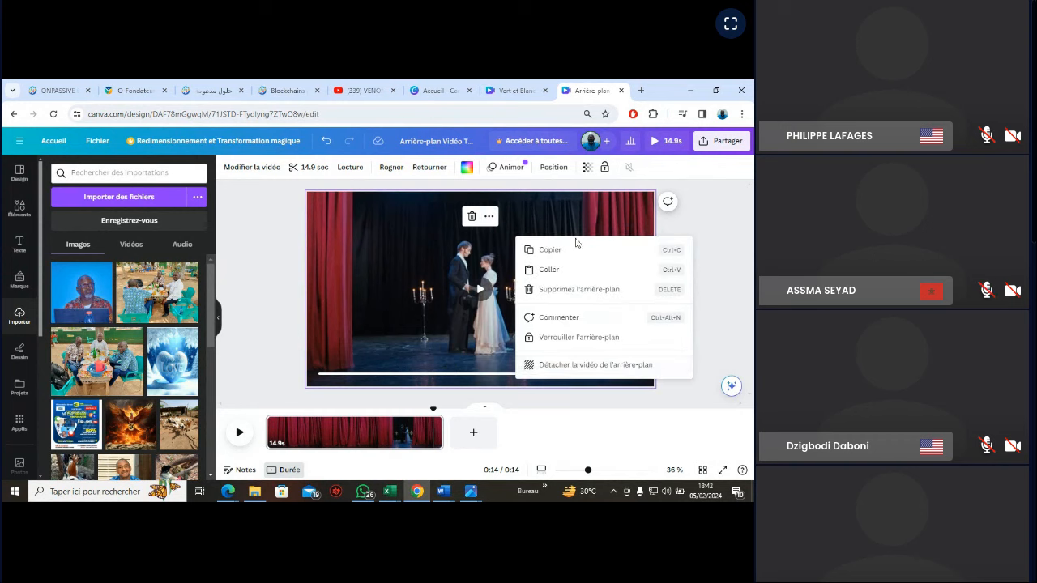
{"action": "left_click", "coordinate": [562, 293]}
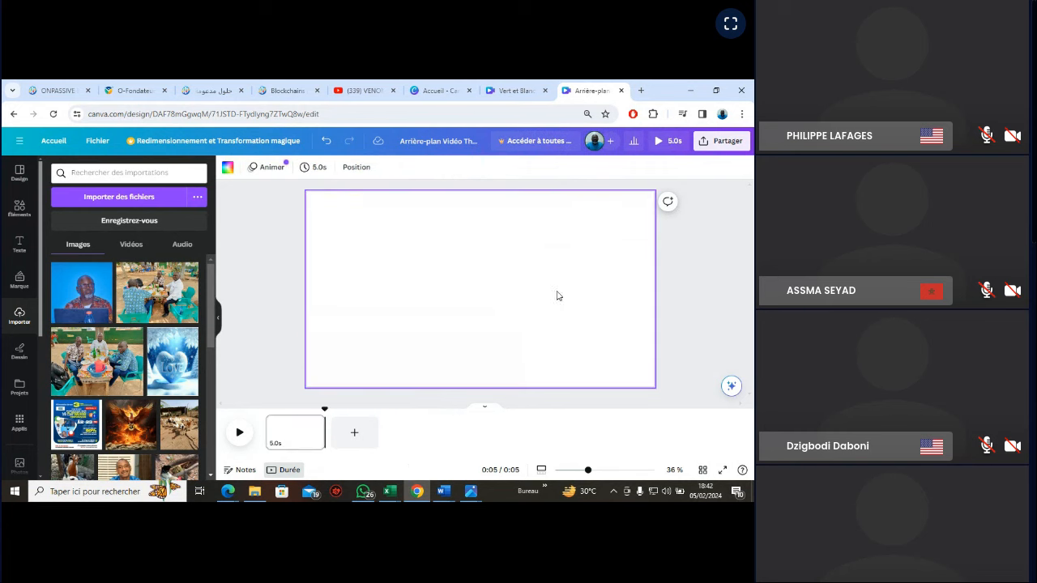
{"action": "left_click", "coordinate": [325, 142]}
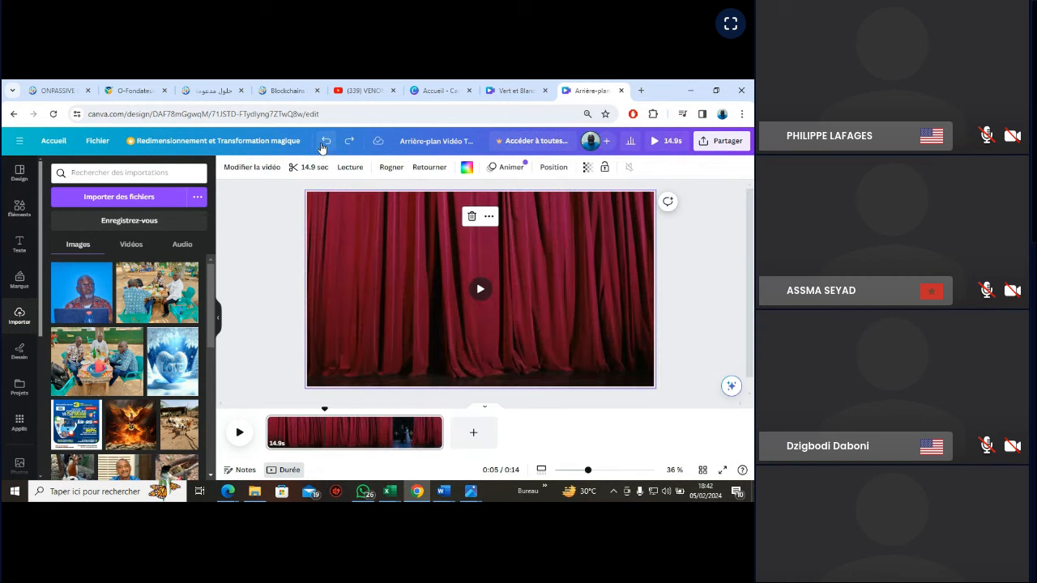
Step: Detach the curtain video from the background and delete it from the page
{"action": "right_click", "coordinate": [552, 261]}
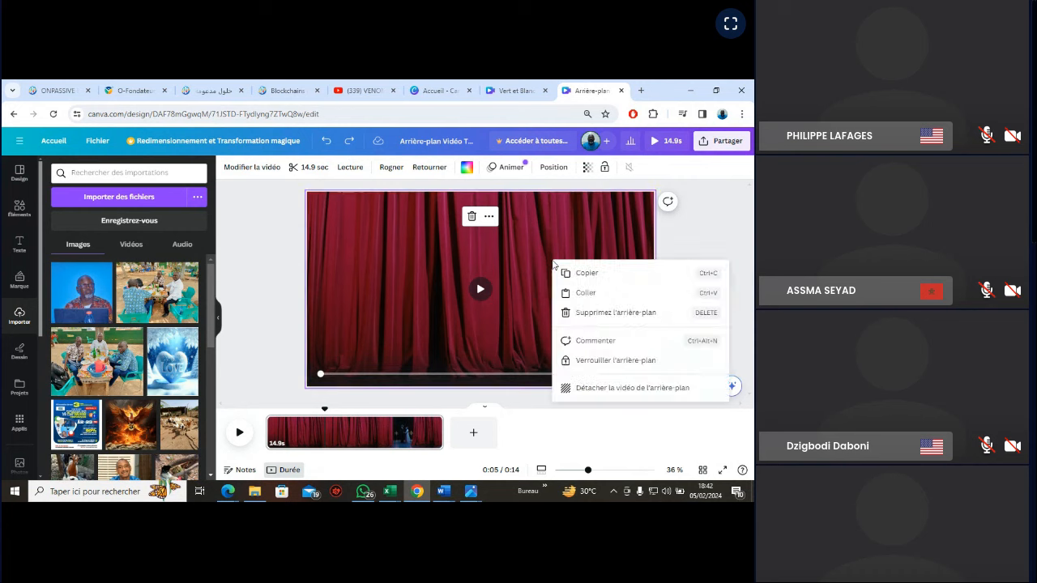
{"action": "left_click", "coordinate": [588, 389]}
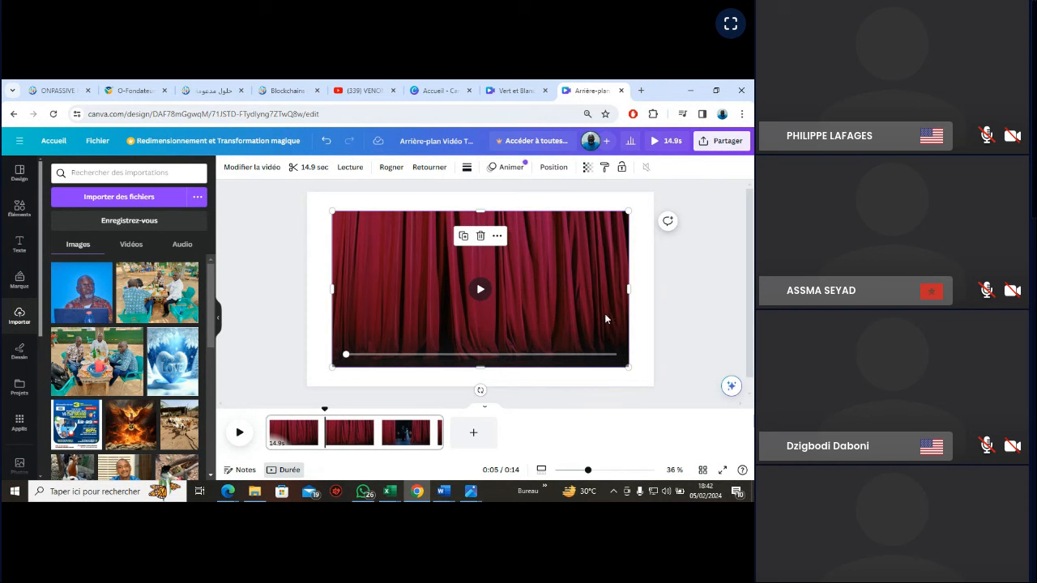
{"action": "key", "text": "Delete"}
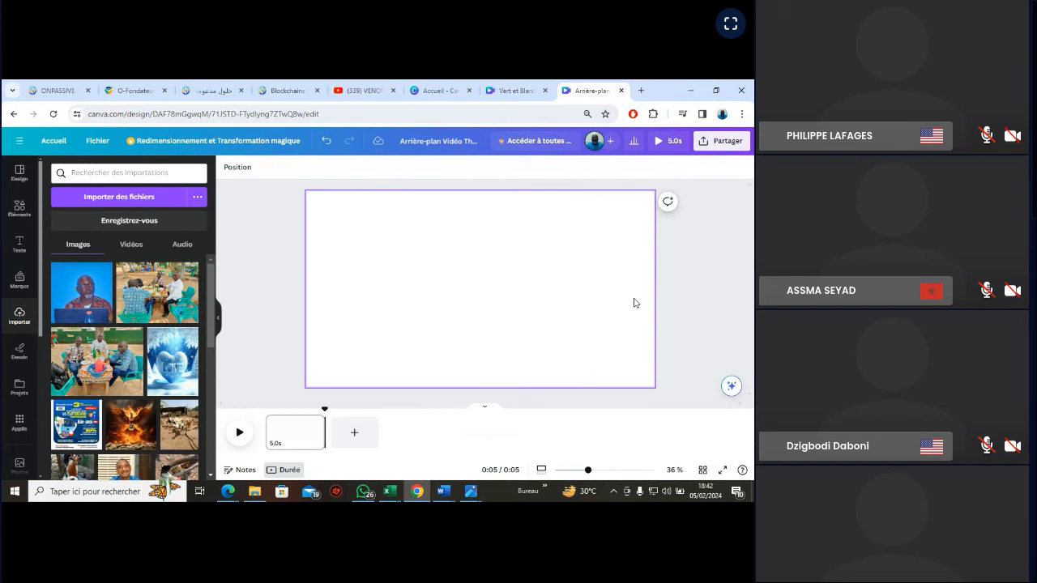
Step: Place the uploaded portrait photo with the blue backdrop on the blank page and enlarge it to fill the page
{"action": "left_click", "coordinate": [81, 298]}
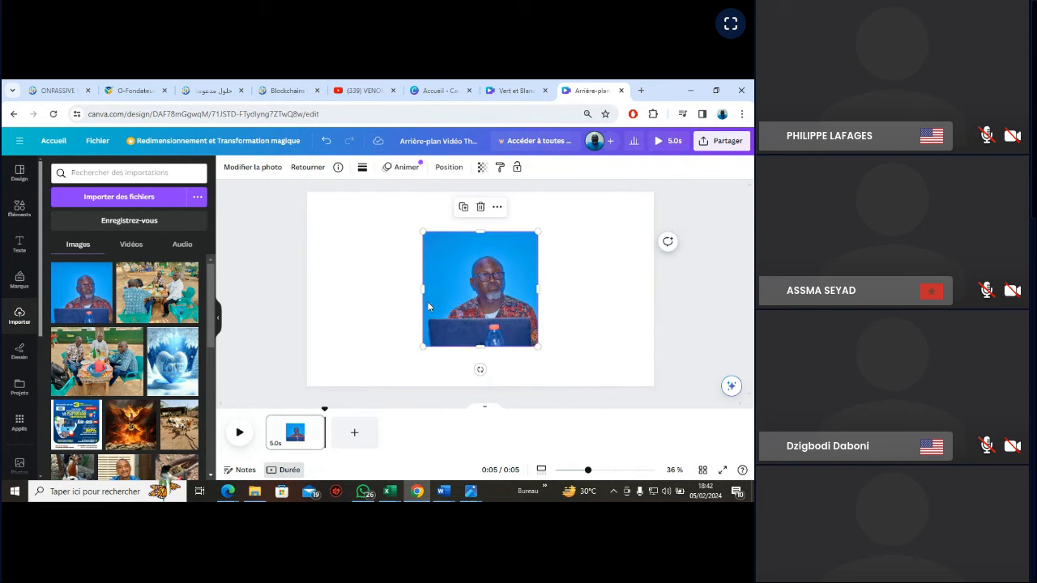
{"action": "left_click_drag", "start_coordinate": [423, 290], "coordinate": [338, 281]}
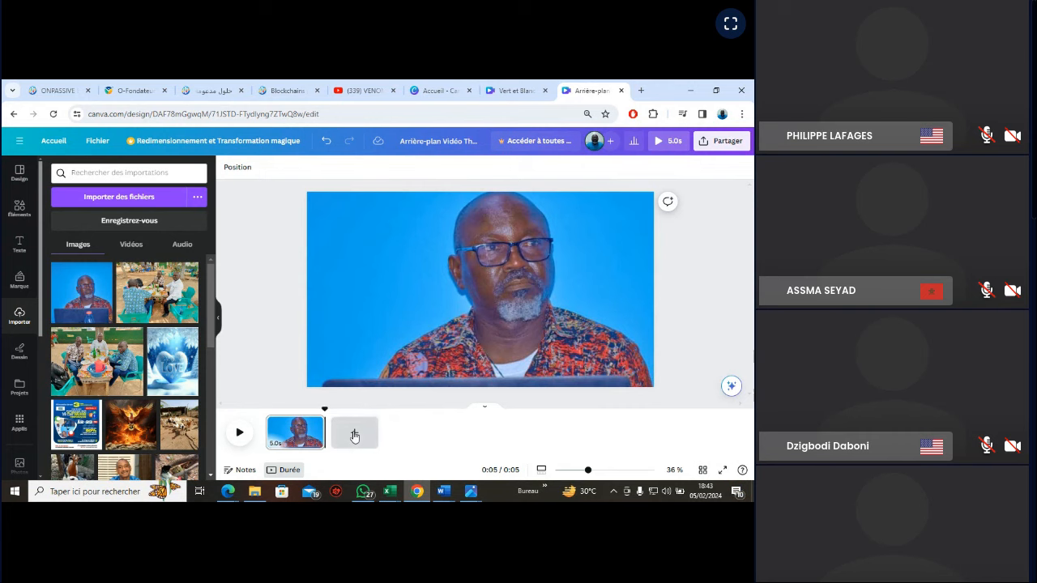
Step: Add a second page, insert the uploaded LOVE heart image and stretch it on all sides to cover the whole page
{"action": "left_click", "coordinate": [354, 432]}
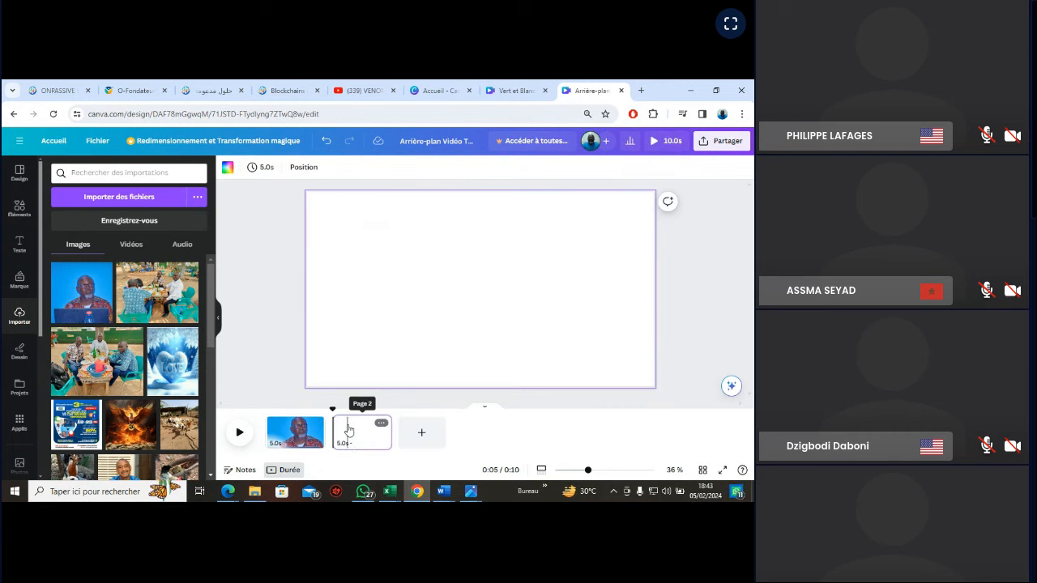
{"action": "left_click", "coordinate": [183, 365]}
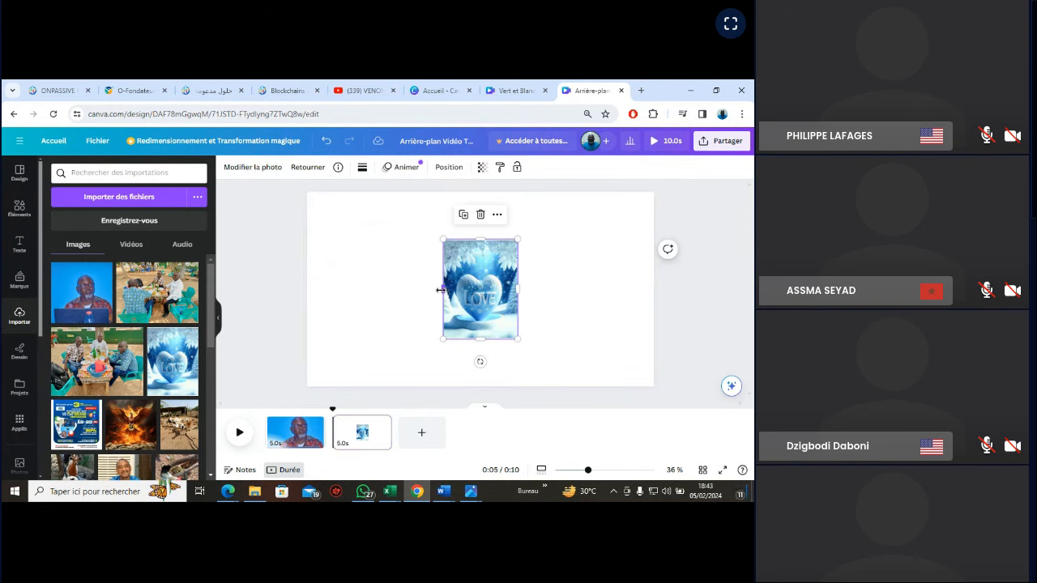
{"action": "left_click_drag", "start_coordinate": [443, 289], "coordinate": [323, 280]}
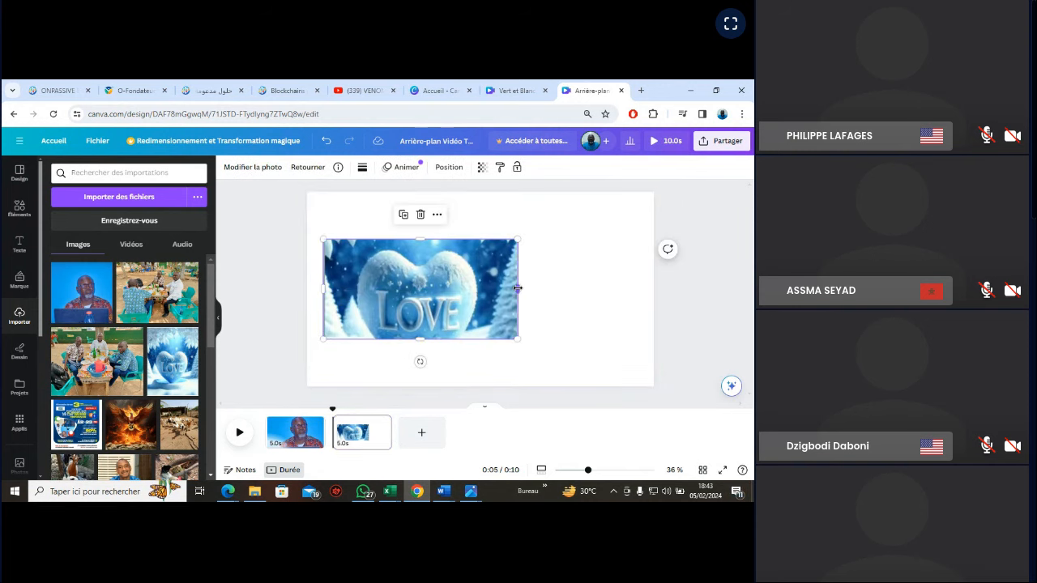
{"action": "left_click_drag", "start_coordinate": [519, 289], "coordinate": [624, 290]}
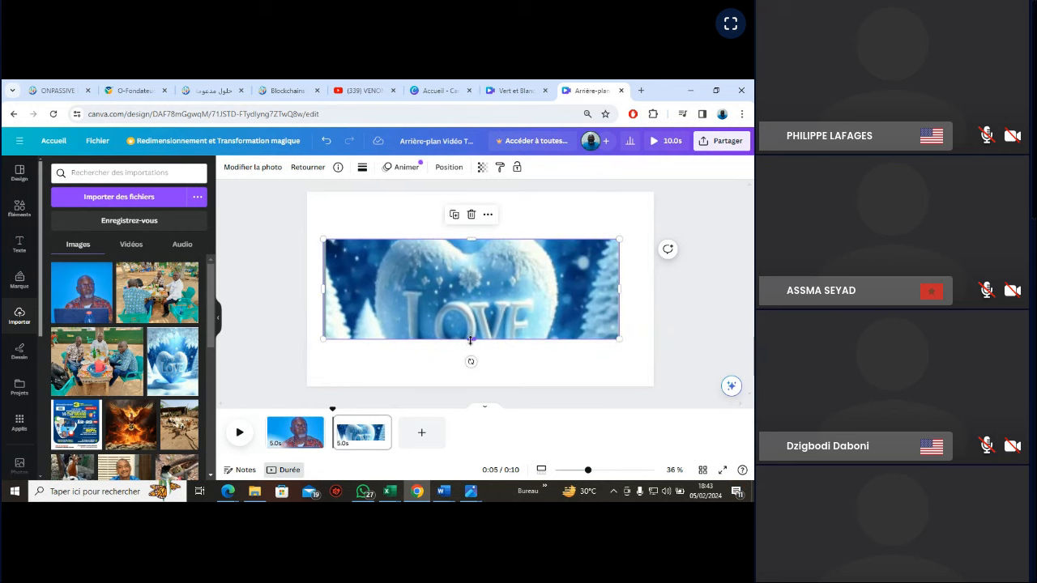
{"action": "left_click_drag", "start_coordinate": [471, 339], "coordinate": [470, 381]}
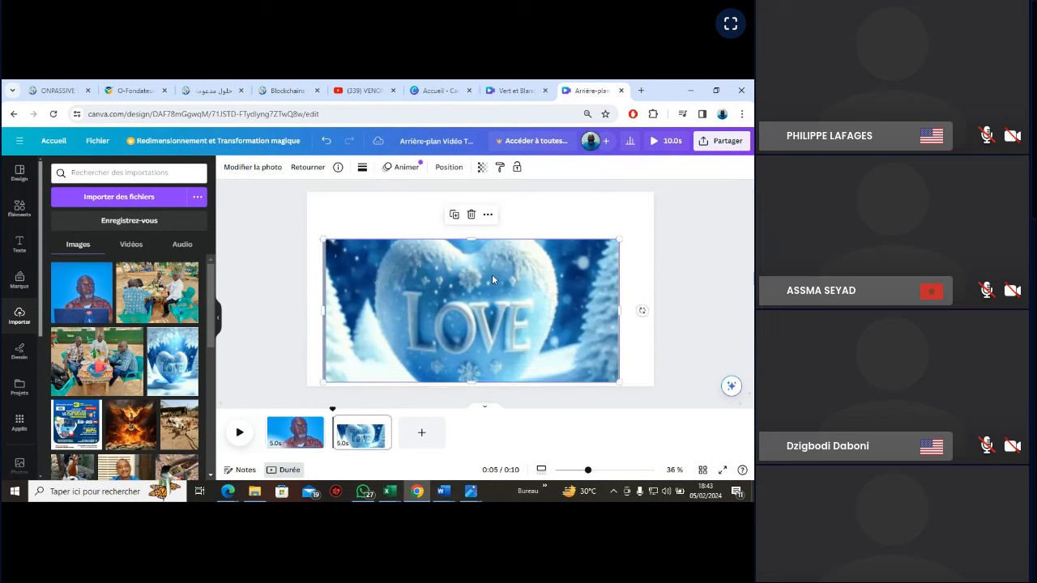
{"action": "left_click_drag", "start_coordinate": [473, 236], "coordinate": [477, 192]}
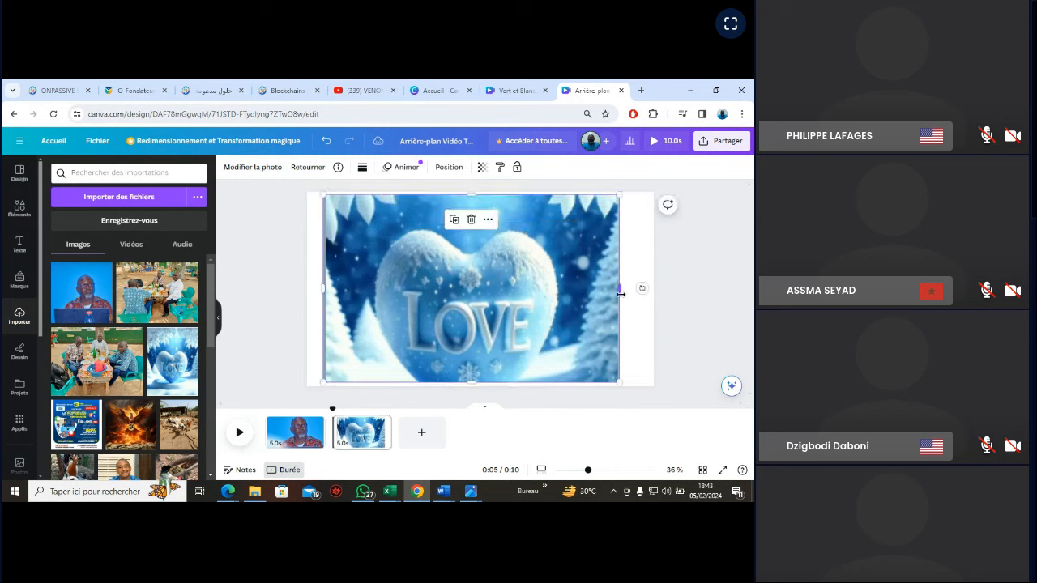
{"action": "left_click_drag", "start_coordinate": [621, 288], "coordinate": [654, 288]}
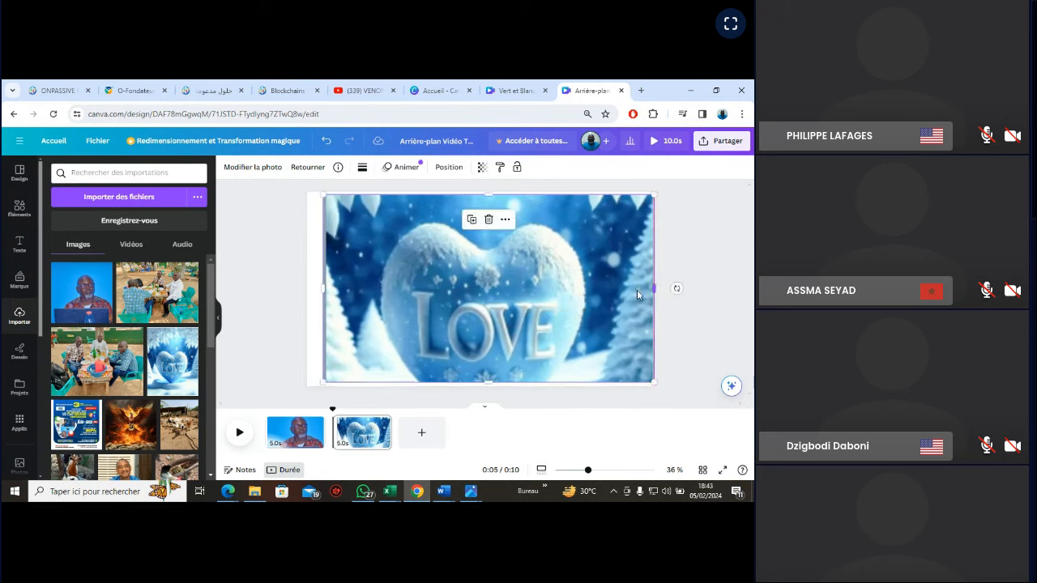
{"action": "left_click_drag", "start_coordinate": [319, 287], "coordinate": [304, 290]}
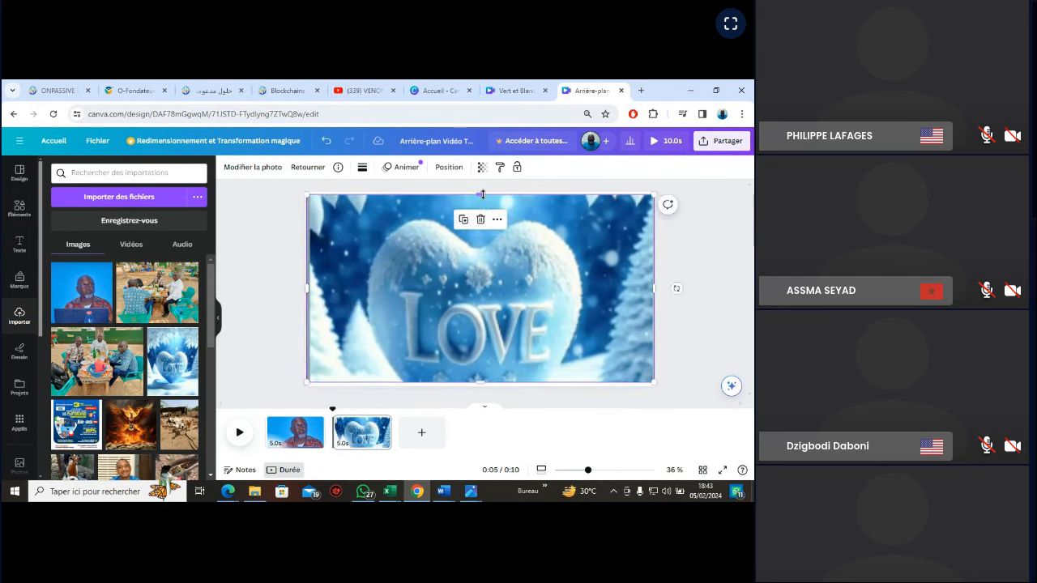
{"action": "left_click_drag", "start_coordinate": [484, 195], "coordinate": [485, 192]}
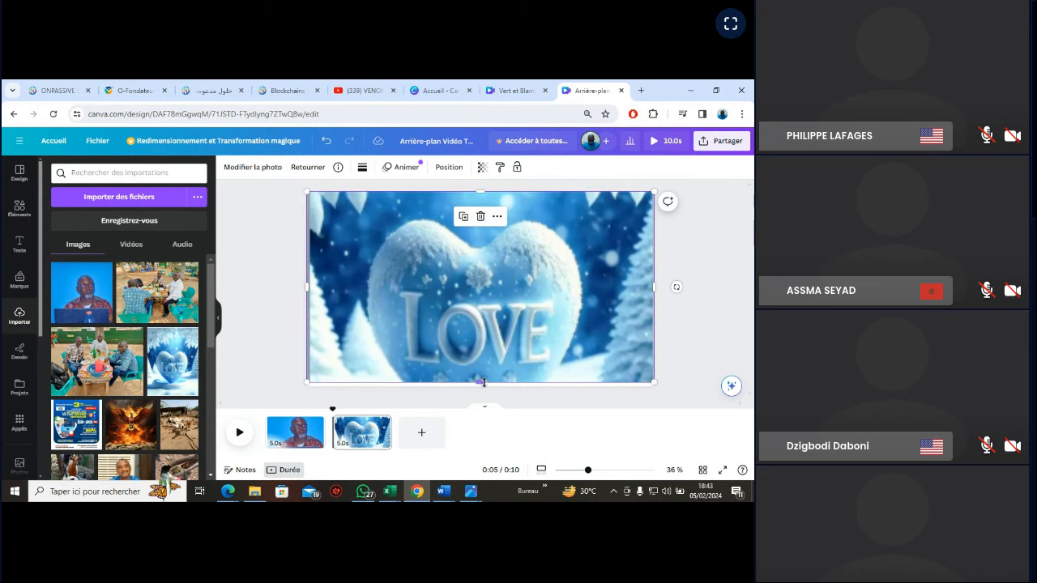
{"action": "left_click_drag", "start_coordinate": [482, 382], "coordinate": [485, 386]}
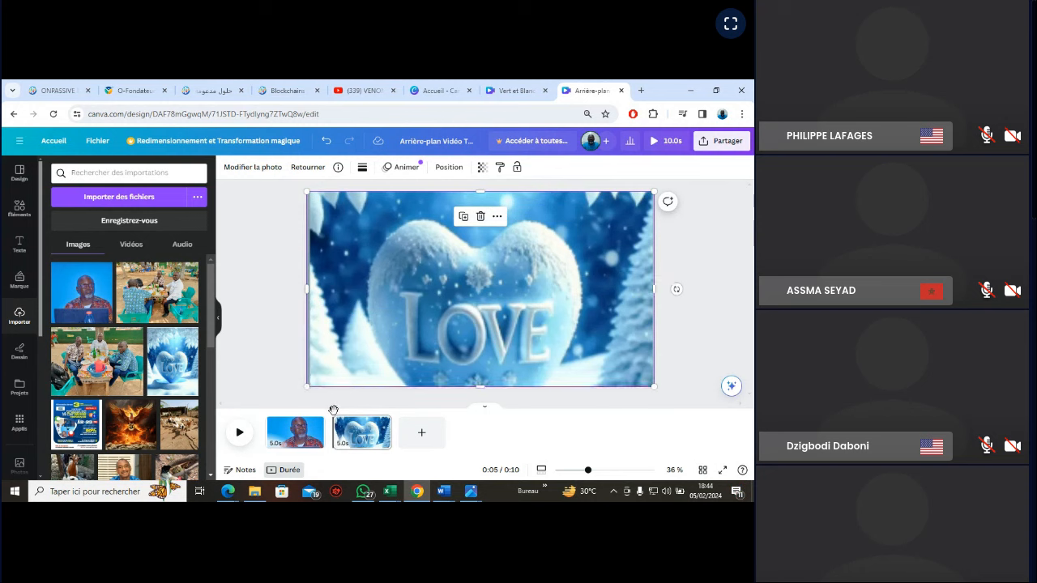
Step: Play the two-page video from the beginning to preview it
{"action": "left_click_drag", "start_coordinate": [334, 412], "coordinate": [264, 410]}
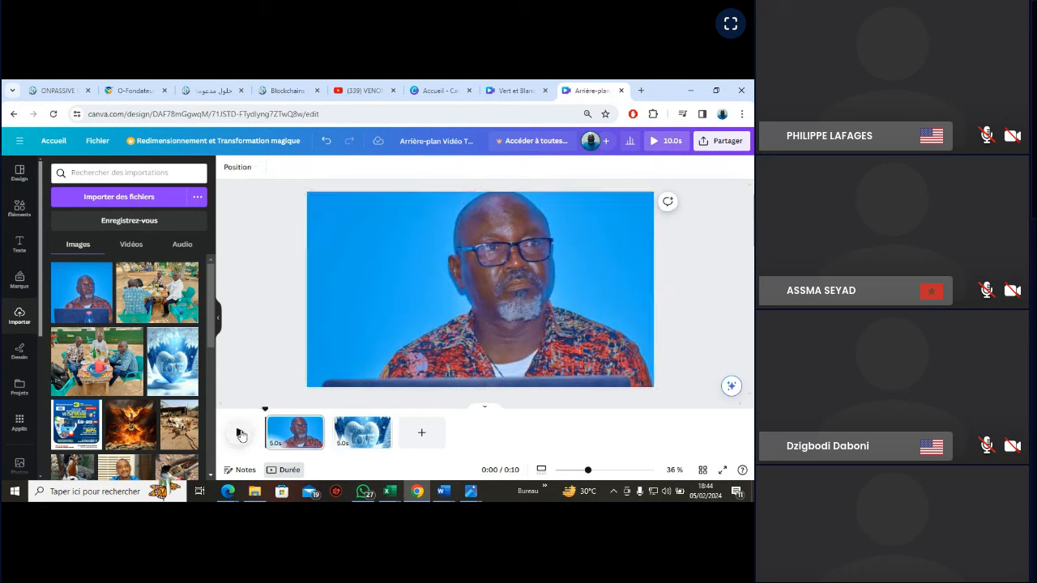
{"action": "left_click", "coordinate": [239, 436]}
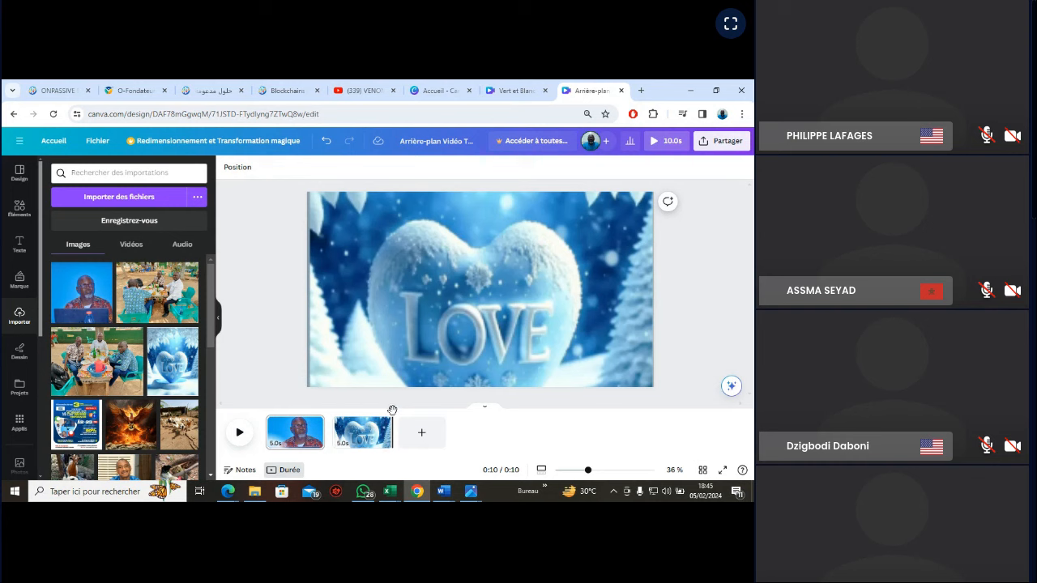
Step: Add the recently used GOLDEN HOUR text style to page 1, narrow its box and fit it into the page's upper-left corner
{"action": "left_click_drag", "start_coordinate": [393, 412], "coordinate": [266, 413]}
{"action": "left_click", "coordinate": [20, 244]}
{"action": "left_click", "coordinate": [88, 425]}
{"action": "left_click_drag", "start_coordinate": [480, 288], "coordinate": [389, 231]}
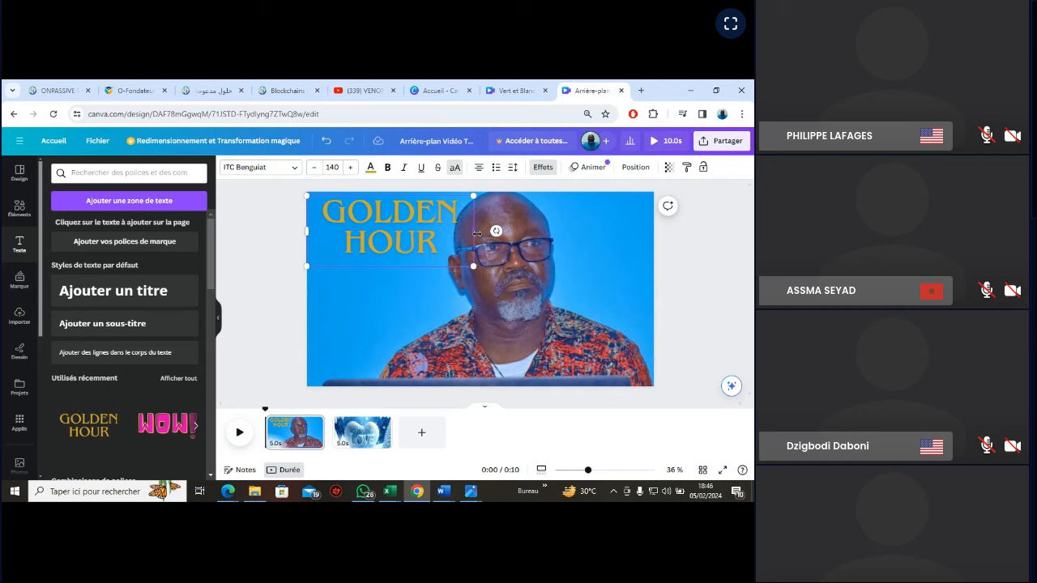
{"action": "left_click_drag", "start_coordinate": [473, 232], "coordinate": [444, 236]}
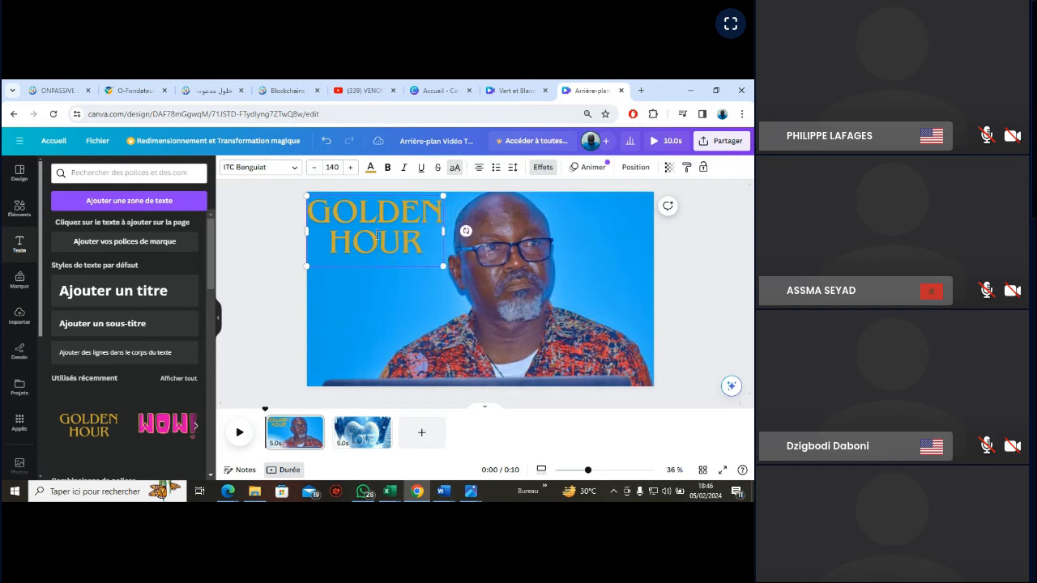
{"action": "left_click", "coordinate": [350, 270]}
{"action": "left_click", "coordinate": [354, 236]}
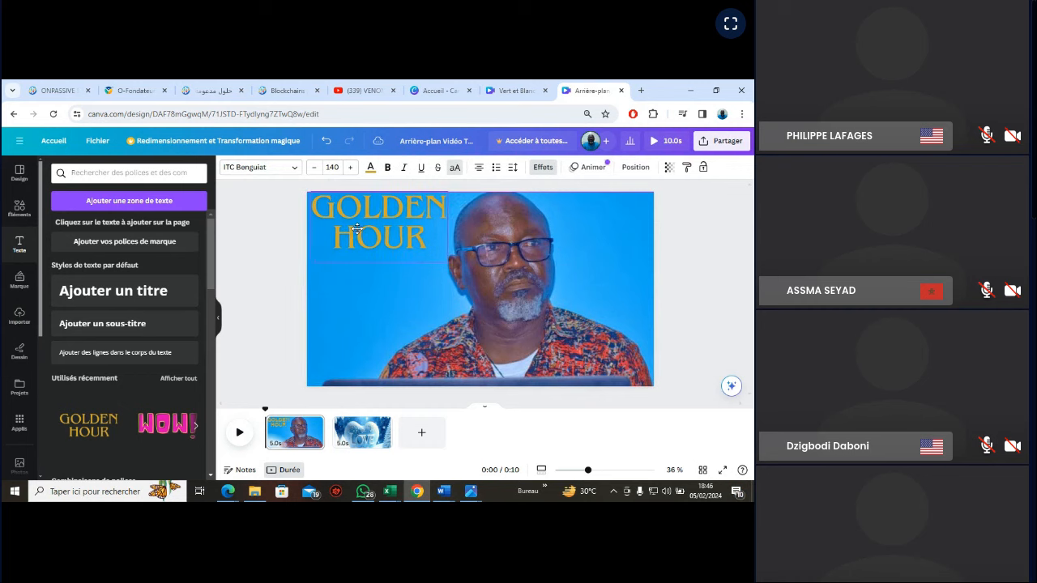
{"action": "left_click_drag", "start_coordinate": [352, 231], "coordinate": [350, 229]}
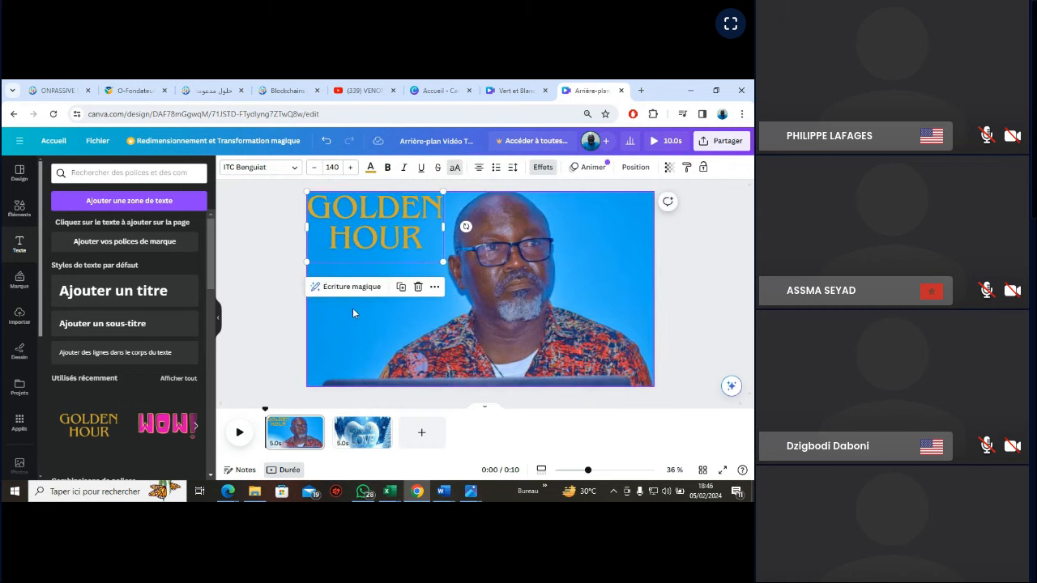
{"action": "left_click", "coordinate": [356, 332]}
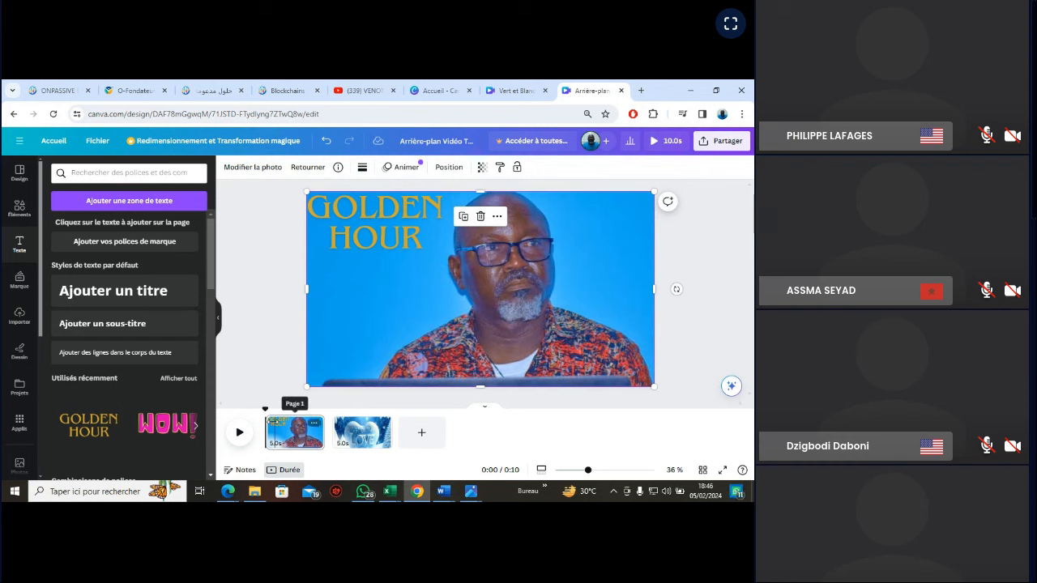
Step: Shorten the duration of page 1 to 2.9 seconds in the timeline
{"action": "left_click_drag", "start_coordinate": [323, 433], "coordinate": [303, 433]}
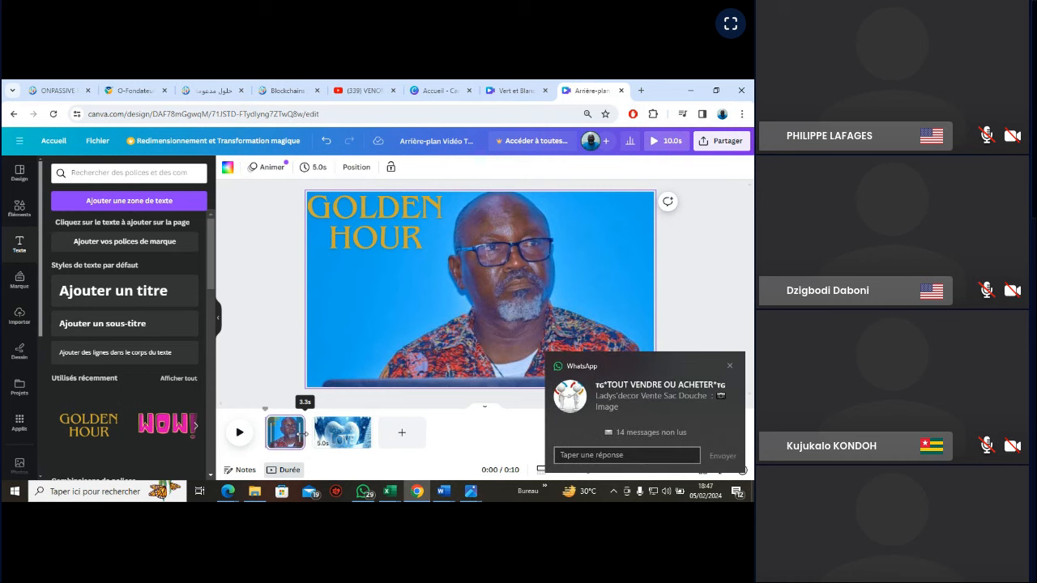
{"action": "left_click_drag", "start_coordinate": [303, 433], "coordinate": [297, 435]}
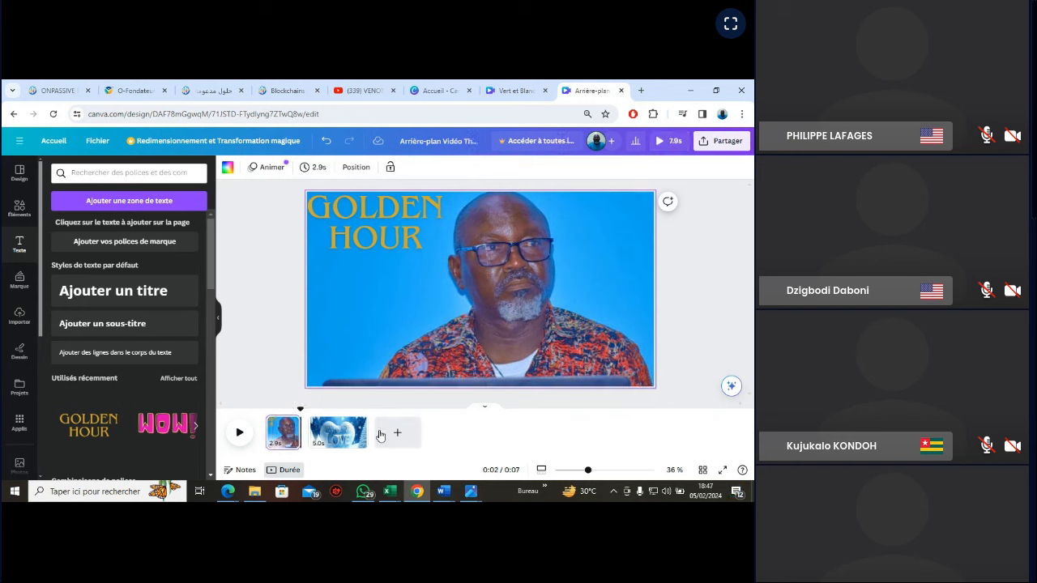
Step: Shorten the duration of page 2 to 2.7 seconds in the timeline
{"action": "left_click", "coordinate": [349, 433]}
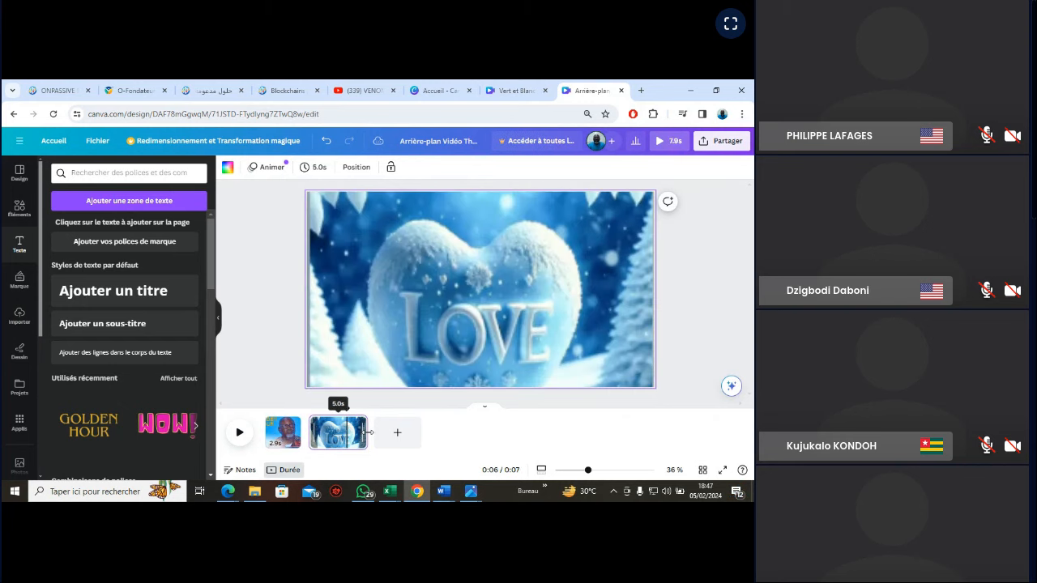
{"action": "left_click_drag", "start_coordinate": [370, 433], "coordinate": [340, 436]}
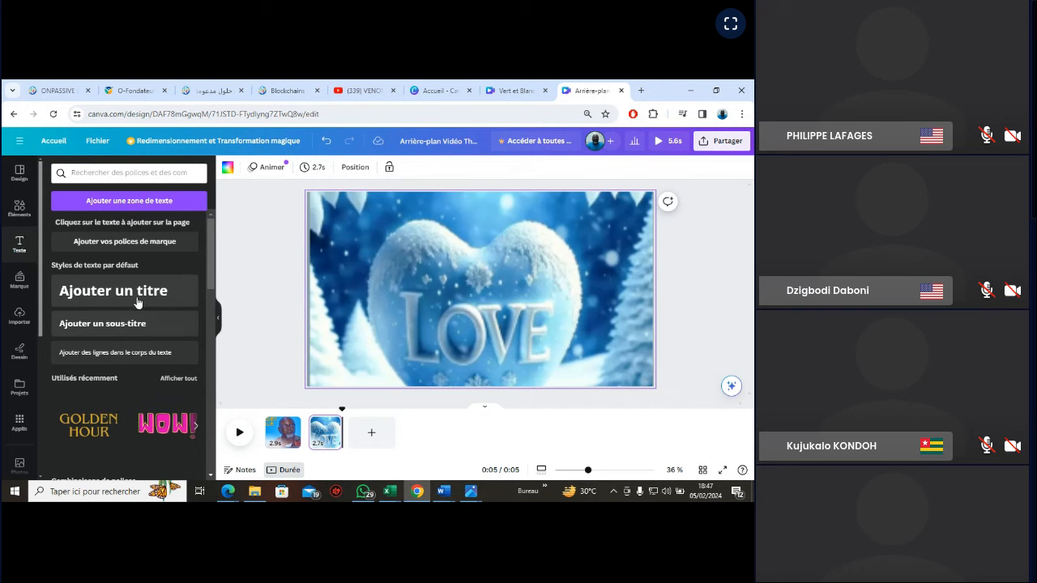
Step: Add a default title to page 2, move it to the page's upper edge, and make it read PEACE & LOVE in gold
{"action": "left_click", "coordinate": [104, 294]}
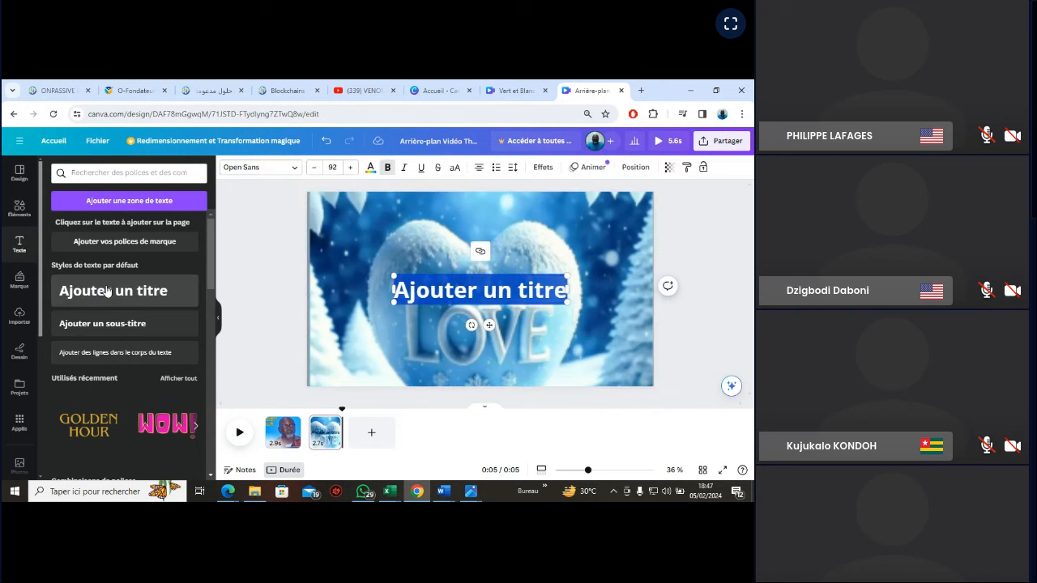
{"action": "left_click", "coordinate": [521, 297]}
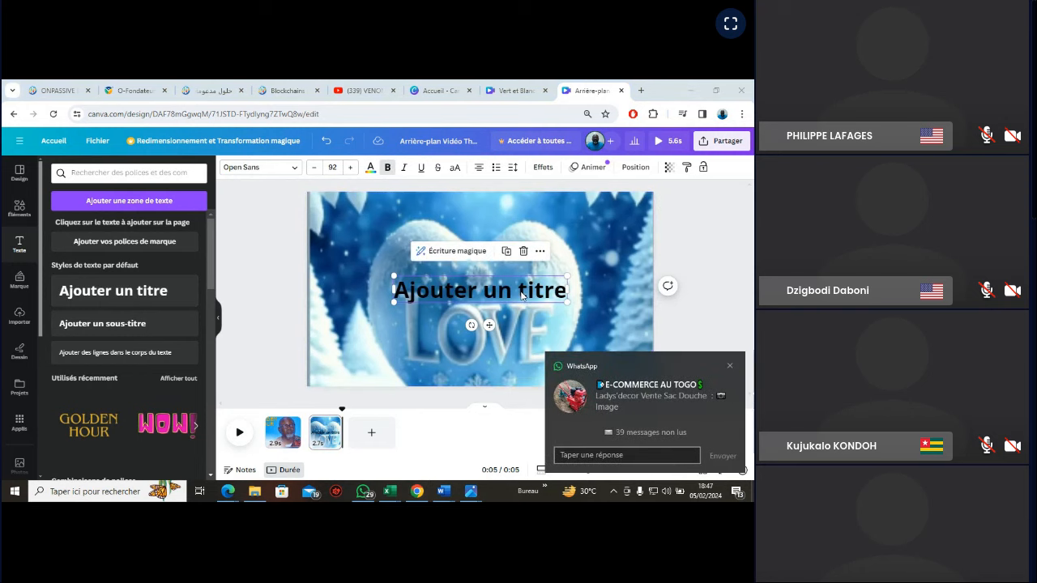
{"action": "left_click", "coordinate": [598, 286]}
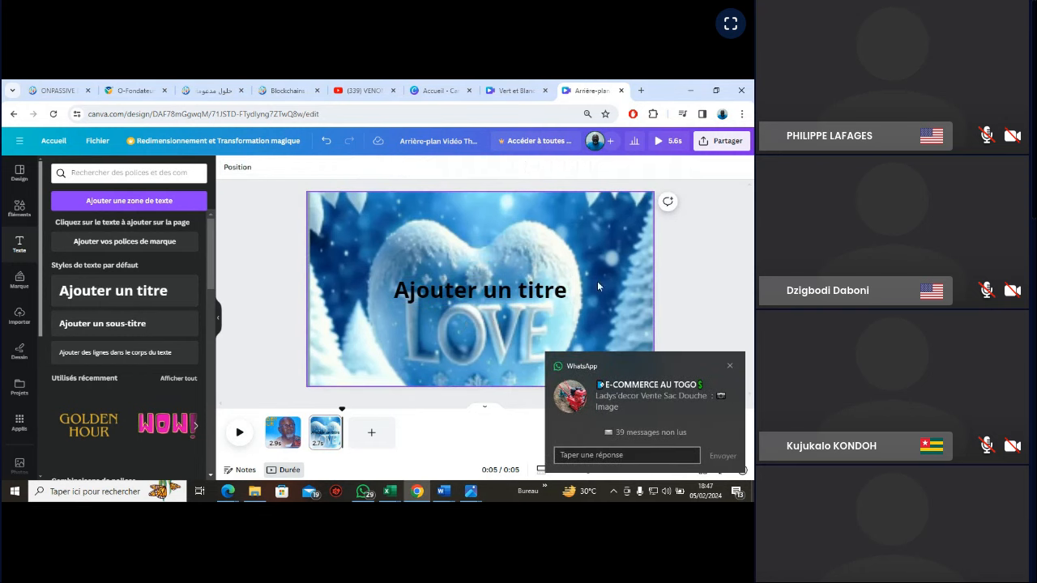
{"action": "left_click", "coordinate": [488, 297]}
{"action": "left_click_drag", "start_coordinate": [481, 282], "coordinate": [476, 196]}
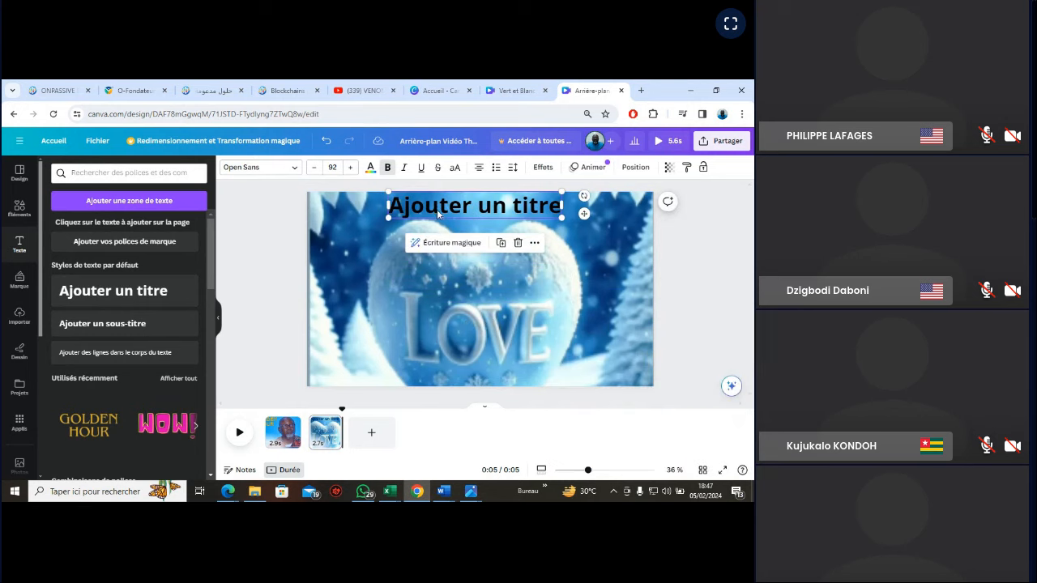
{"action": "double_click", "coordinate": [437, 213]}
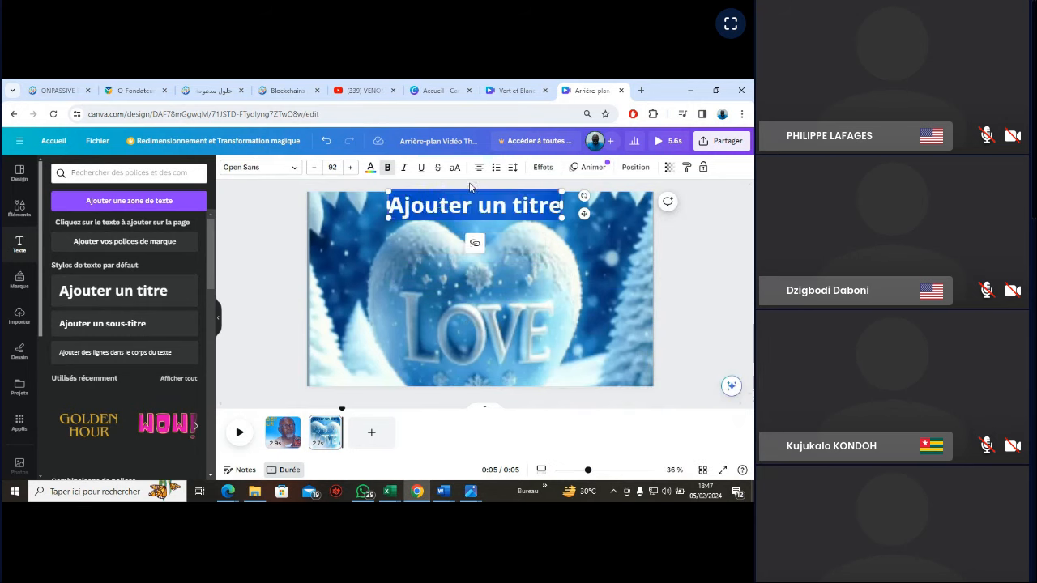
{"action": "type", "text": "P"}
Step: Play the video from page 1 to preview both titled pages
{"action": "left_click", "coordinate": [283, 433]}
{"action": "left_click", "coordinate": [240, 434]}
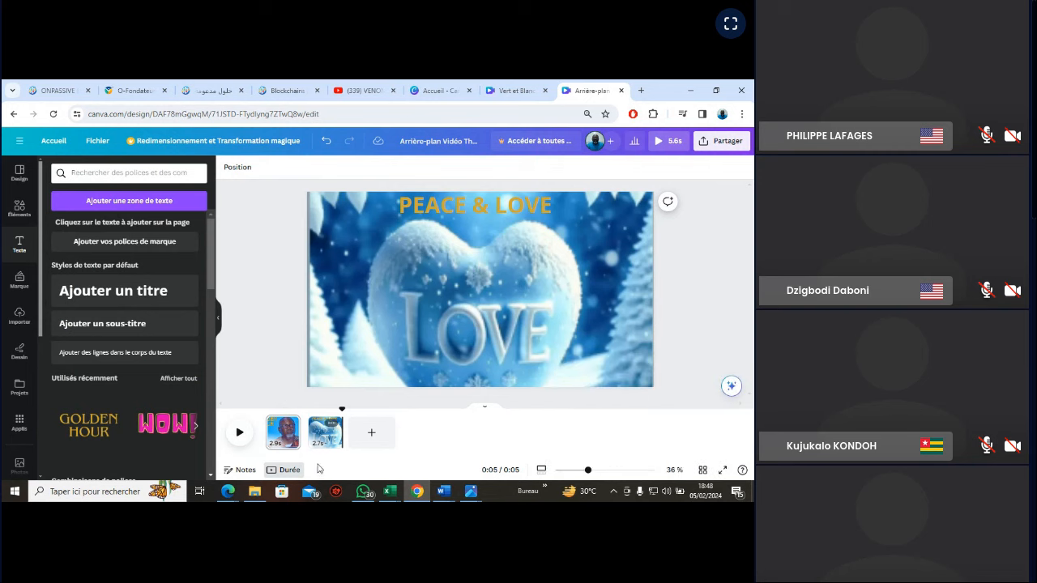
Step: Add the Cercle transition between page 1 and page 2
{"action": "right_click", "coordinate": [289, 429]}
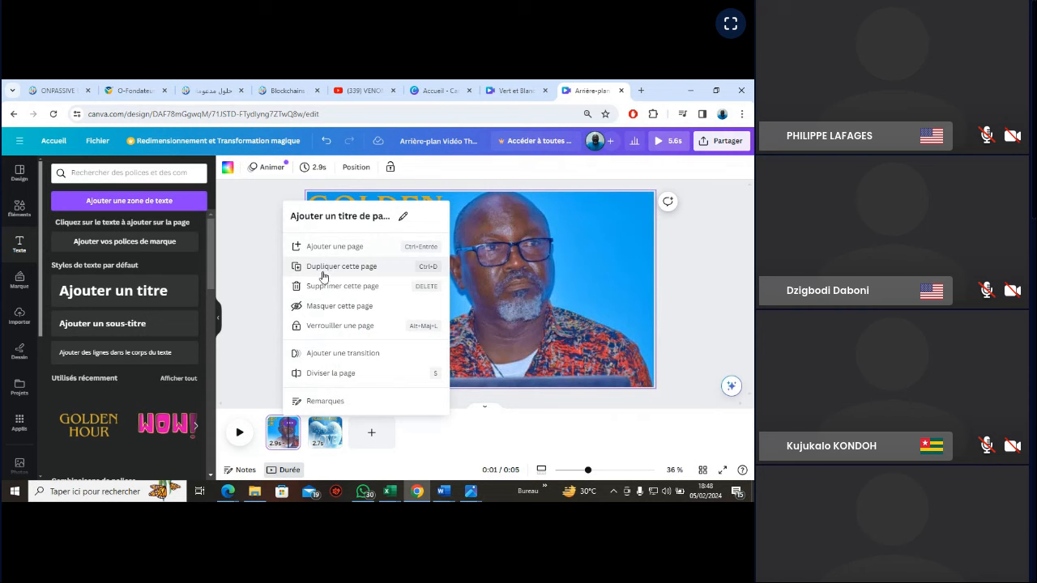
{"action": "left_click", "coordinate": [319, 357]}
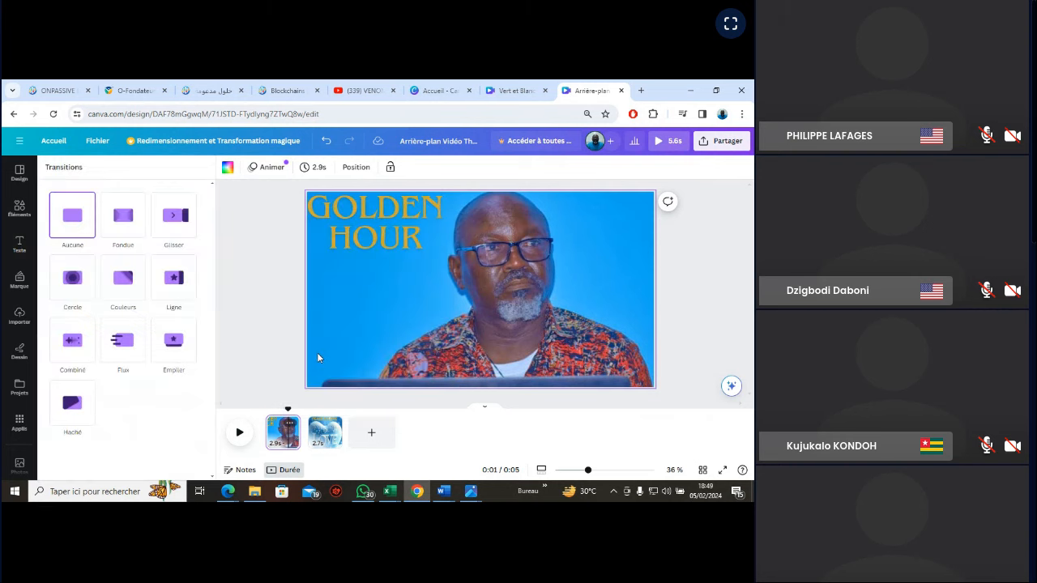
{"action": "left_click", "coordinate": [74, 284]}
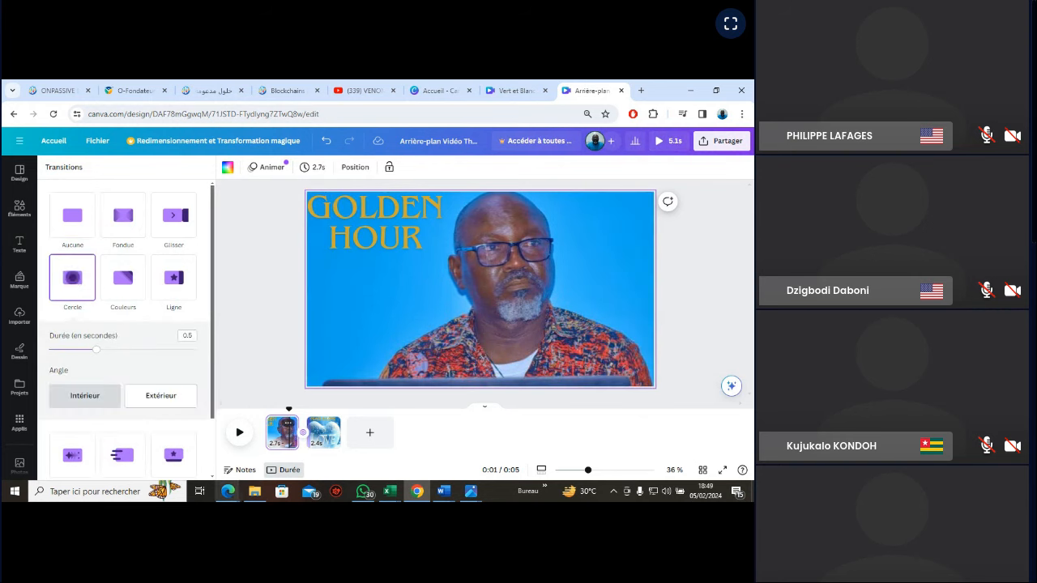
Step: Scrub through the timeline and play the video from the start to preview the circle transition
{"action": "left_click_drag", "start_coordinate": [289, 409], "coordinate": [341, 410]}
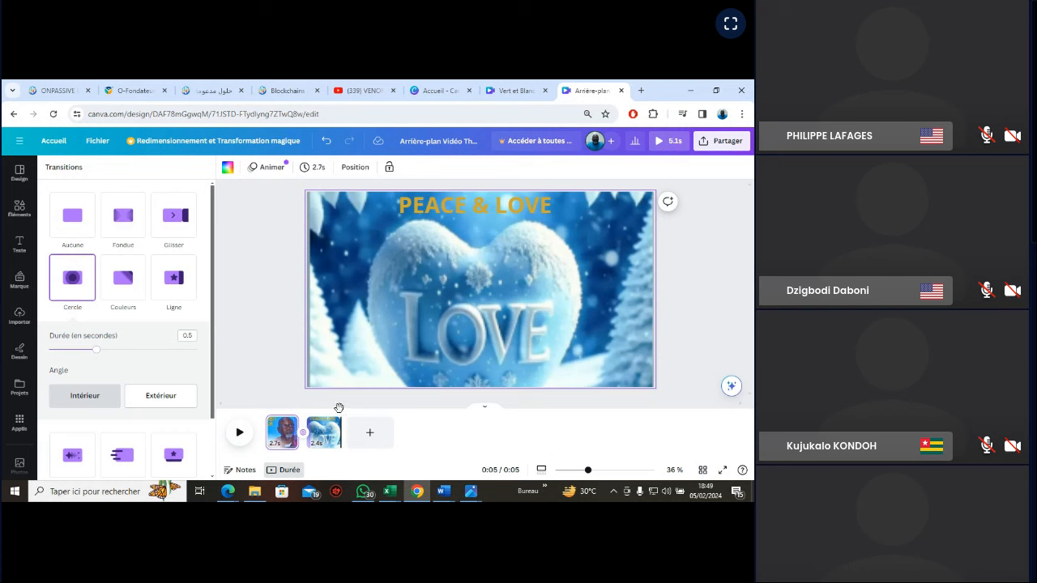
{"action": "left_click_drag", "start_coordinate": [339, 409], "coordinate": [264, 410]}
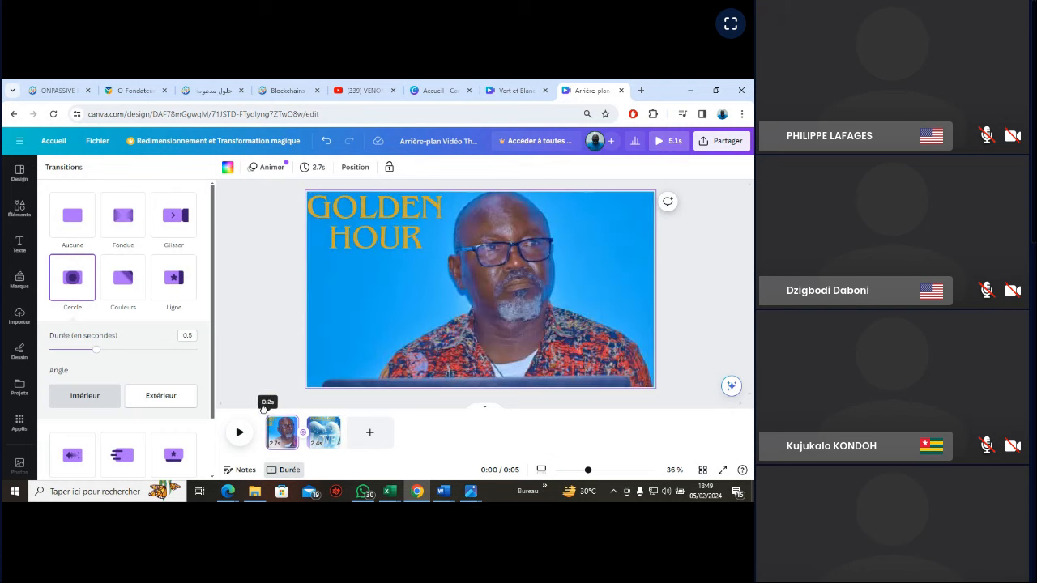
{"action": "left_click", "coordinate": [239, 434]}
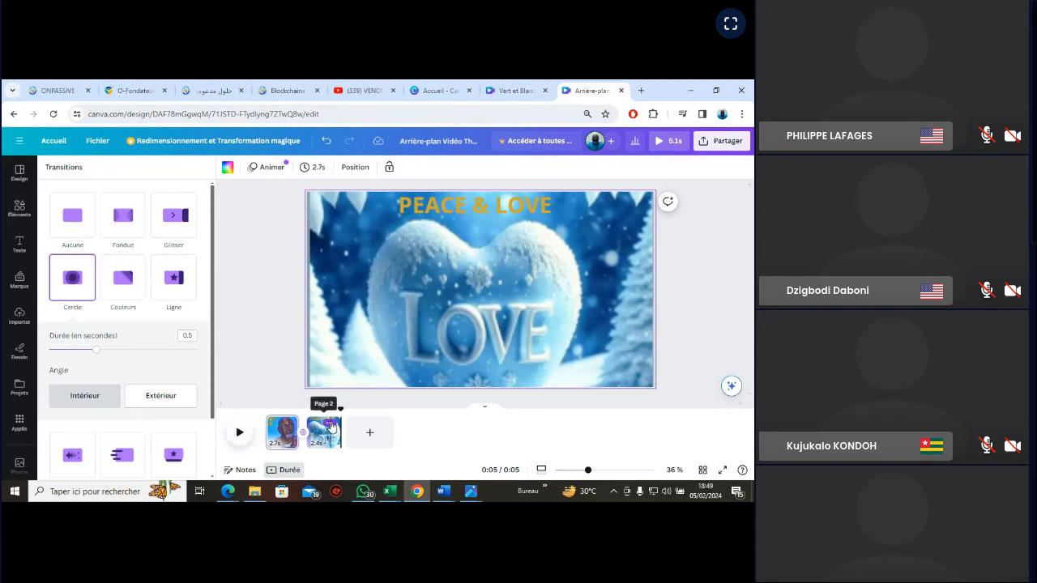
{"action": "left_click", "coordinate": [330, 425]}
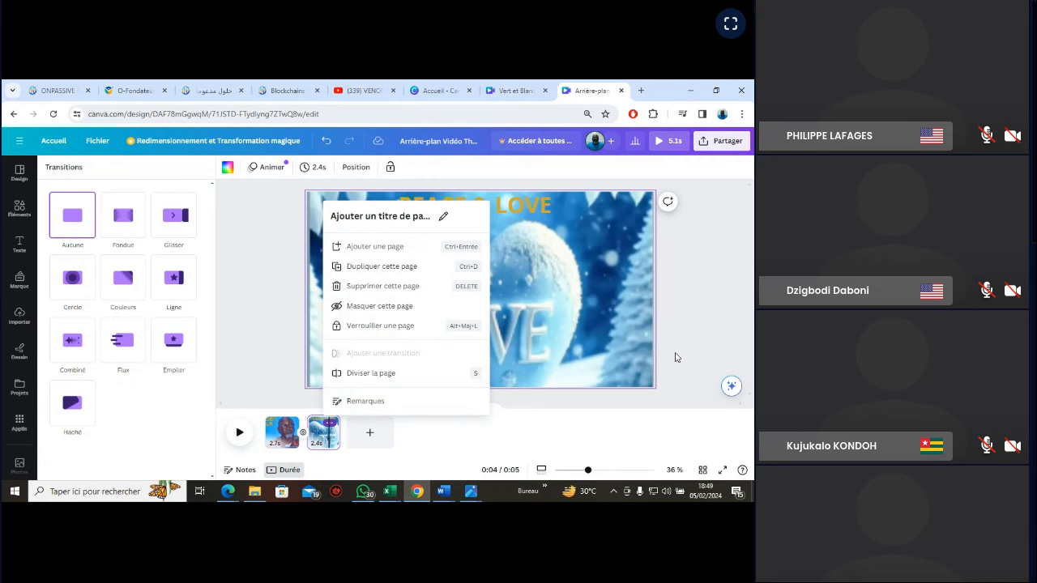
{"action": "left_click", "coordinate": [710, 324]}
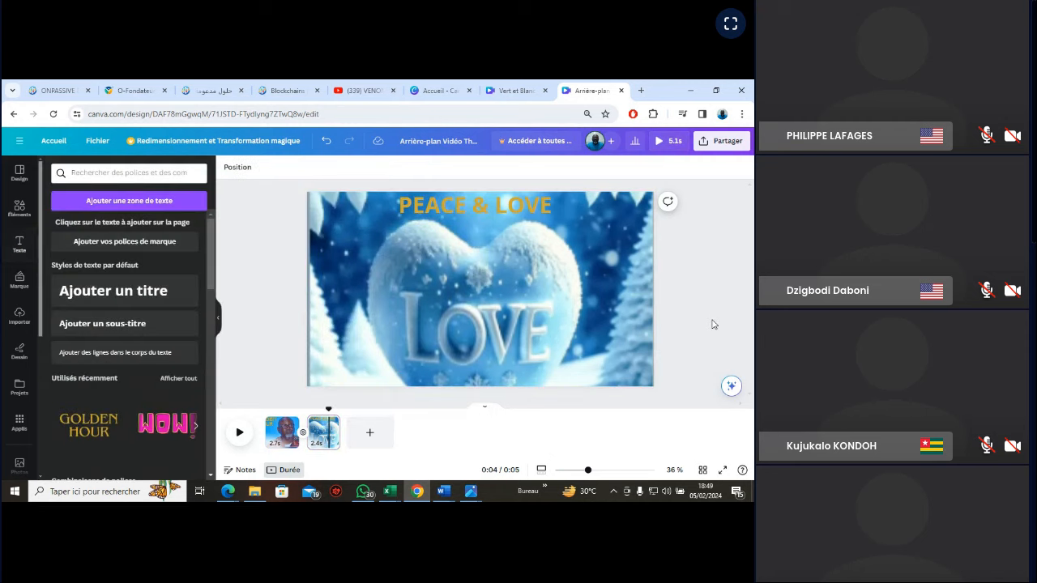
{"action": "left_click", "coordinate": [294, 406]}
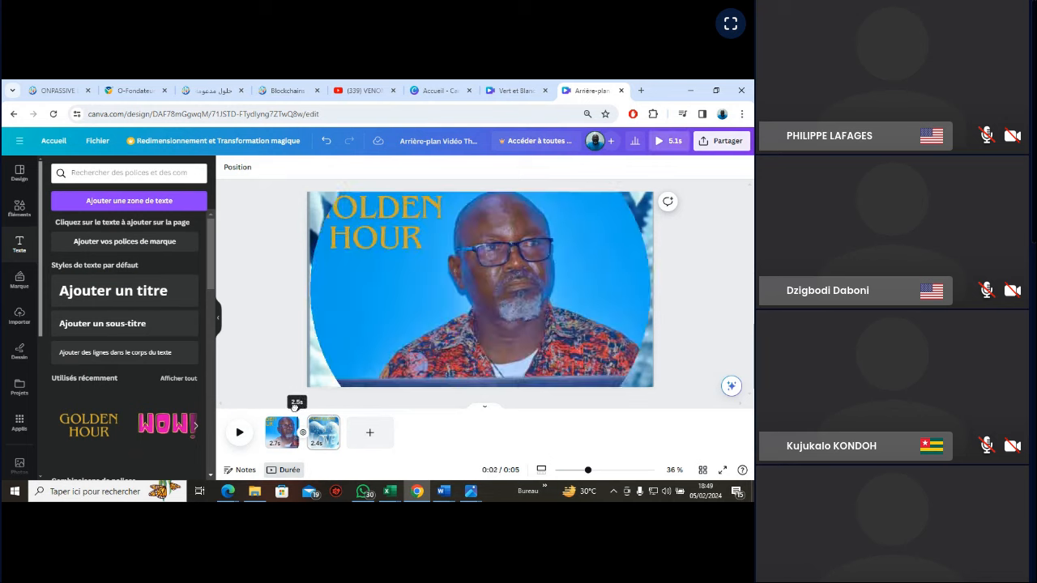
{"action": "left_click", "coordinate": [265, 408]}
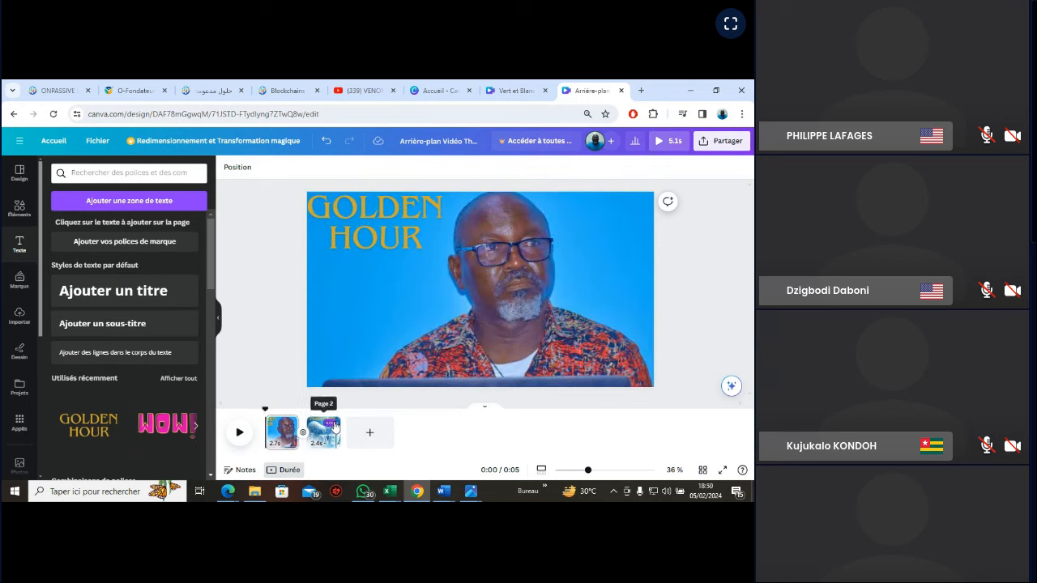
Step: Split page 2 about 1.4 seconds in and add the Haché transition between the two resulting pages
{"action": "left_click", "coordinate": [329, 426]}
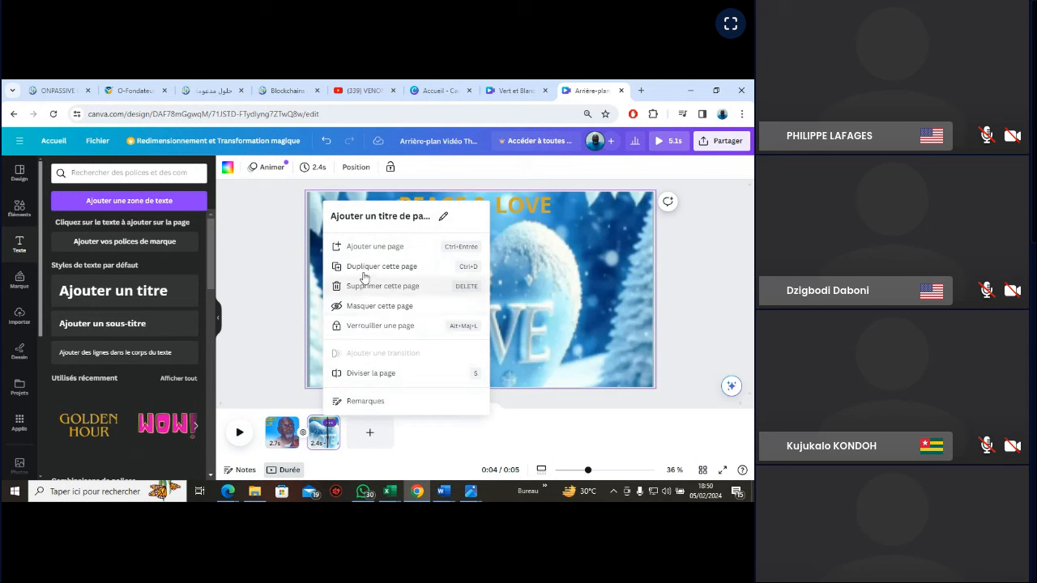
{"action": "left_click", "coordinate": [357, 375]}
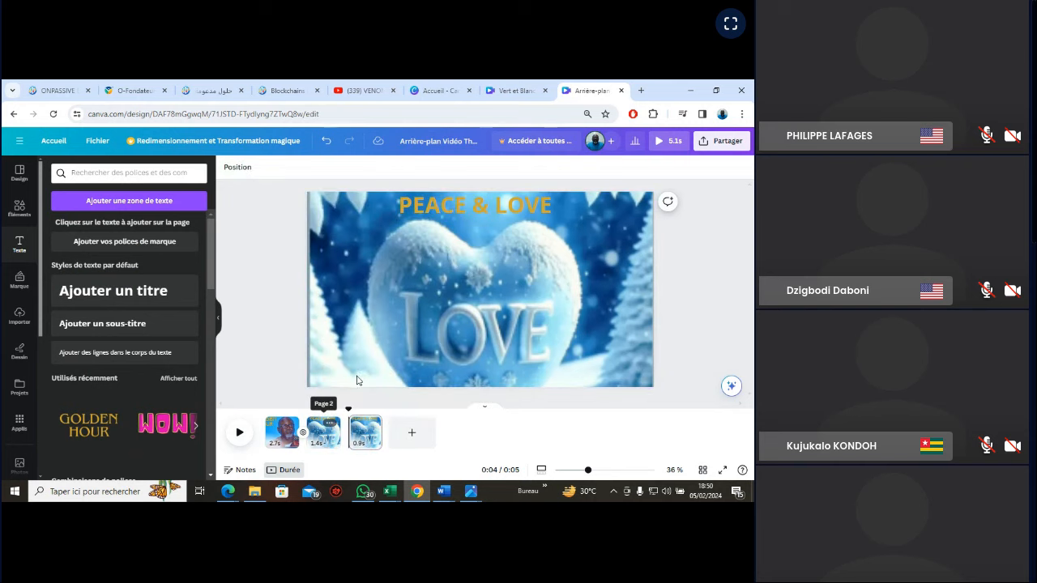
{"action": "mouse_move", "coordinate": [346, 435]}
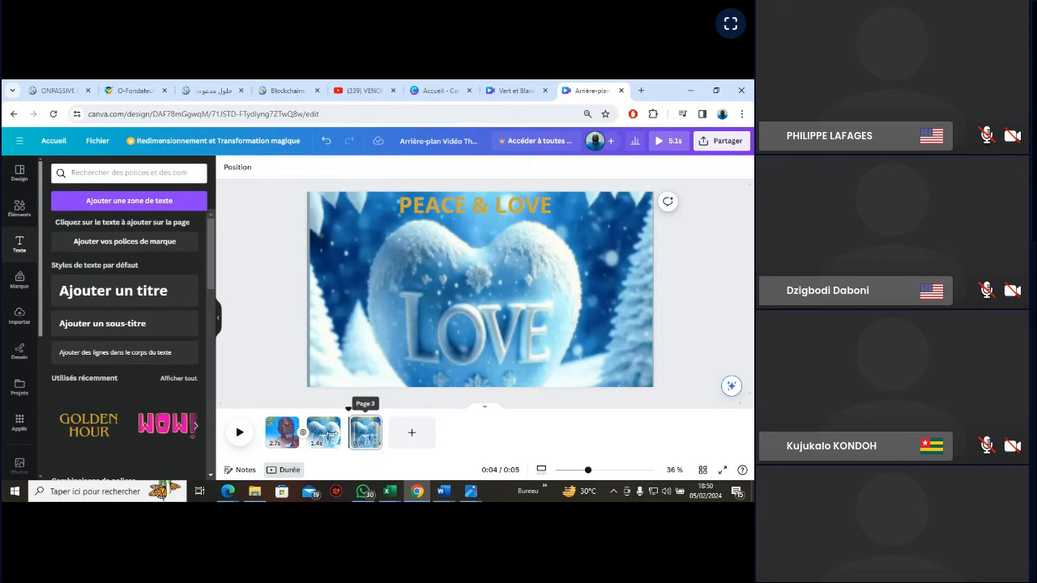
{"action": "right_click", "coordinate": [322, 437]}
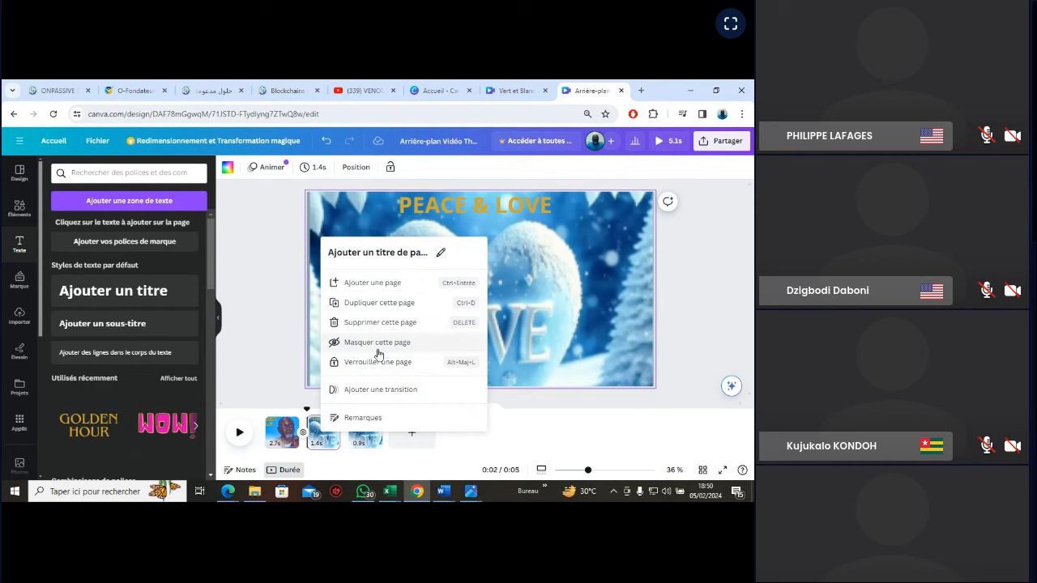
{"action": "left_click", "coordinate": [362, 391]}
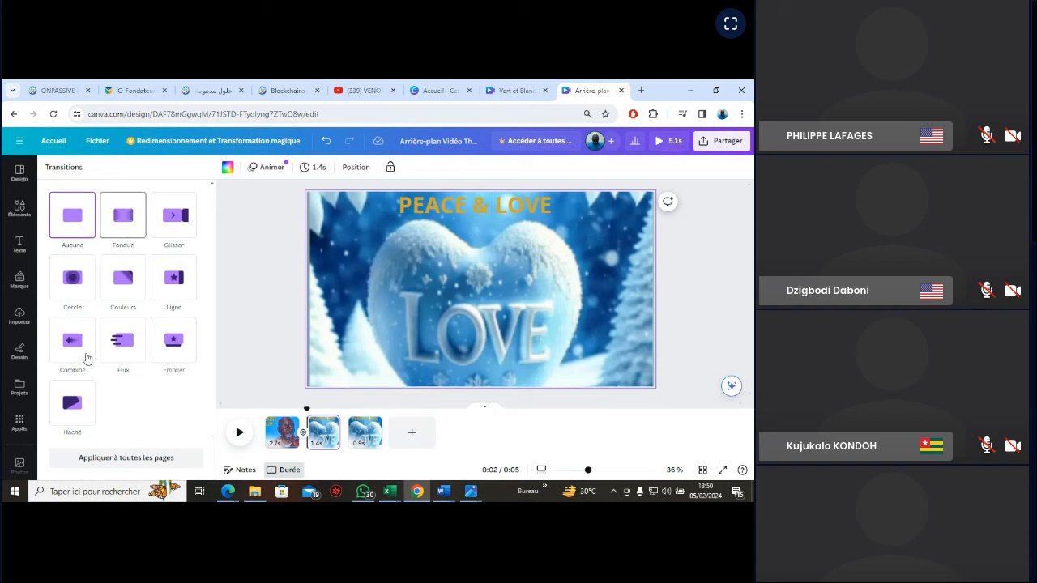
{"action": "left_click", "coordinate": [72, 403]}
Step: Add a page 4 with the uploaded side-view image of the dark grey car and resize the image to fit the page
{"action": "left_click", "coordinate": [364, 432]}
{"action": "left_click", "coordinate": [481, 289]}
{"action": "left_click", "coordinate": [20, 244]}
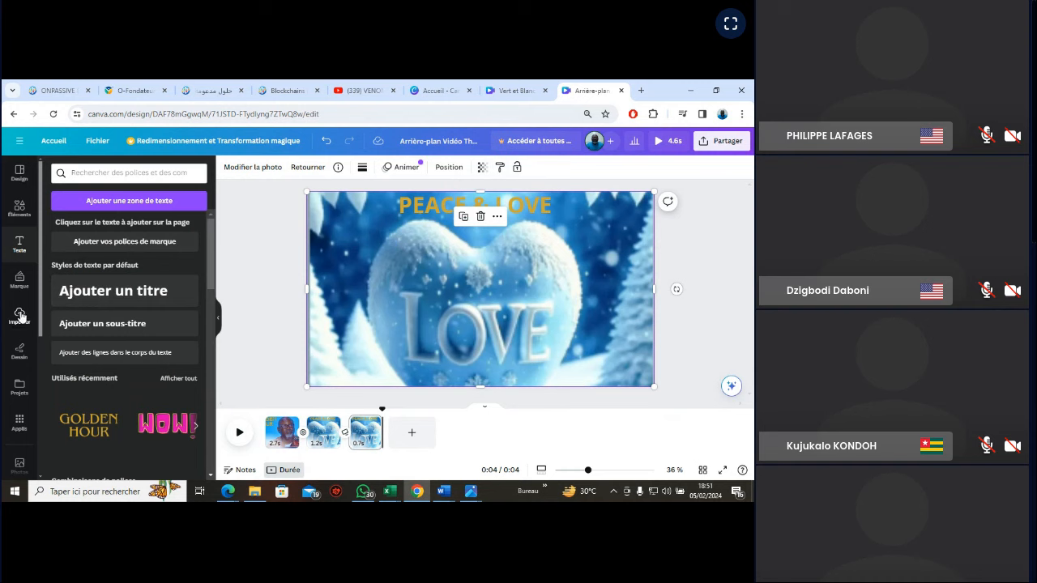
{"action": "left_click", "coordinate": [19, 316]}
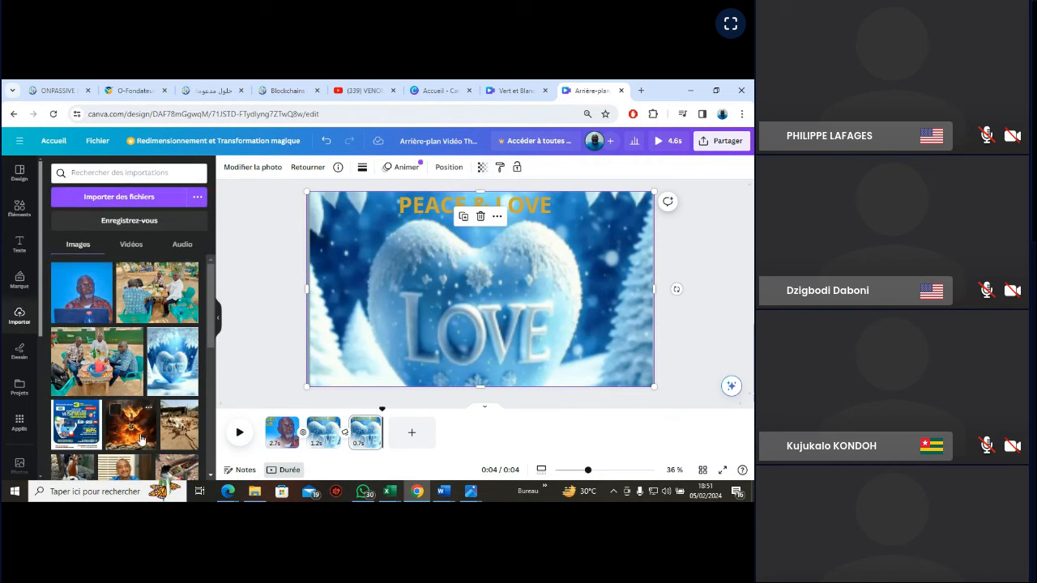
{"action": "left_click_drag", "start_coordinate": [212, 290], "coordinate": [210, 404]}
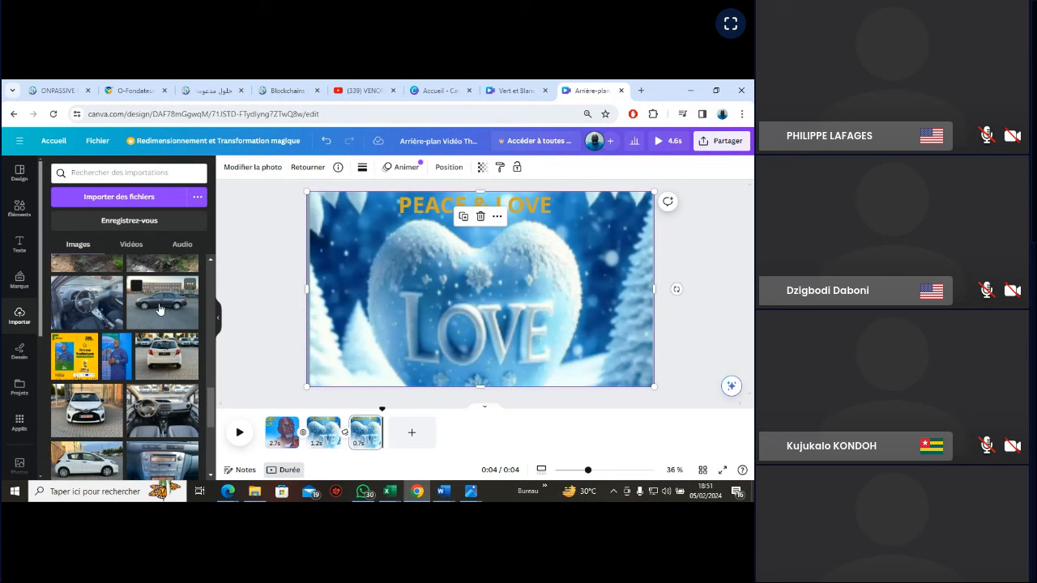
{"action": "left_click", "coordinate": [412, 432]}
{"action": "left_click", "coordinate": [162, 308]}
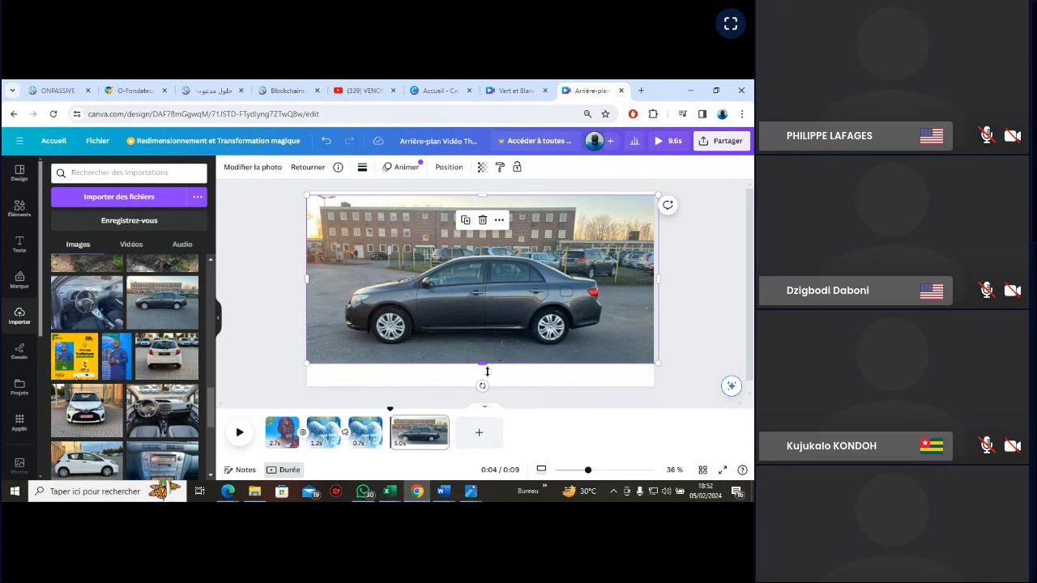
{"action": "left_click_drag", "start_coordinate": [487, 368], "coordinate": [488, 387]}
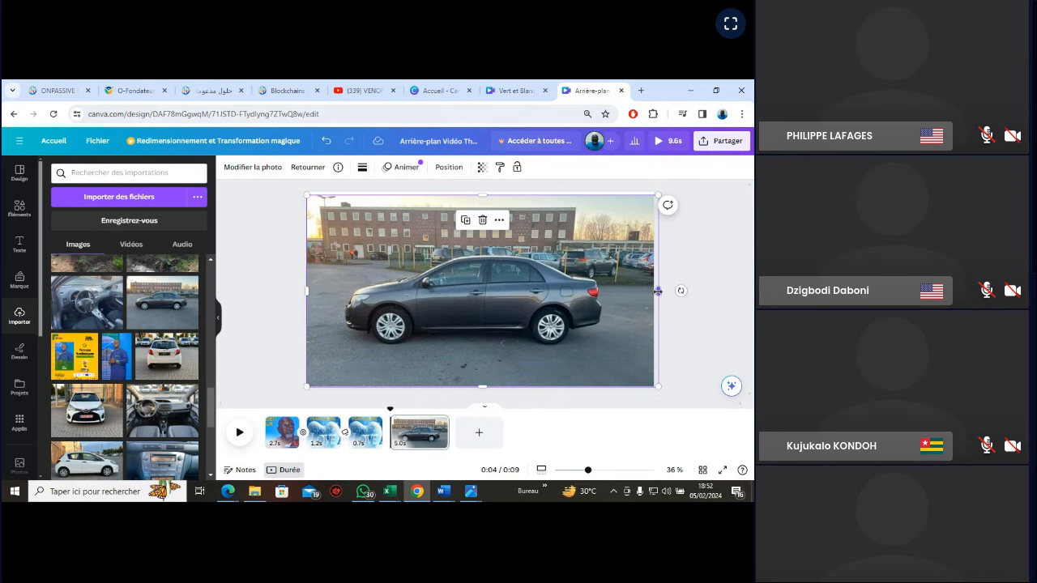
{"action": "left_click_drag", "start_coordinate": [654, 290], "coordinate": [655, 292]}
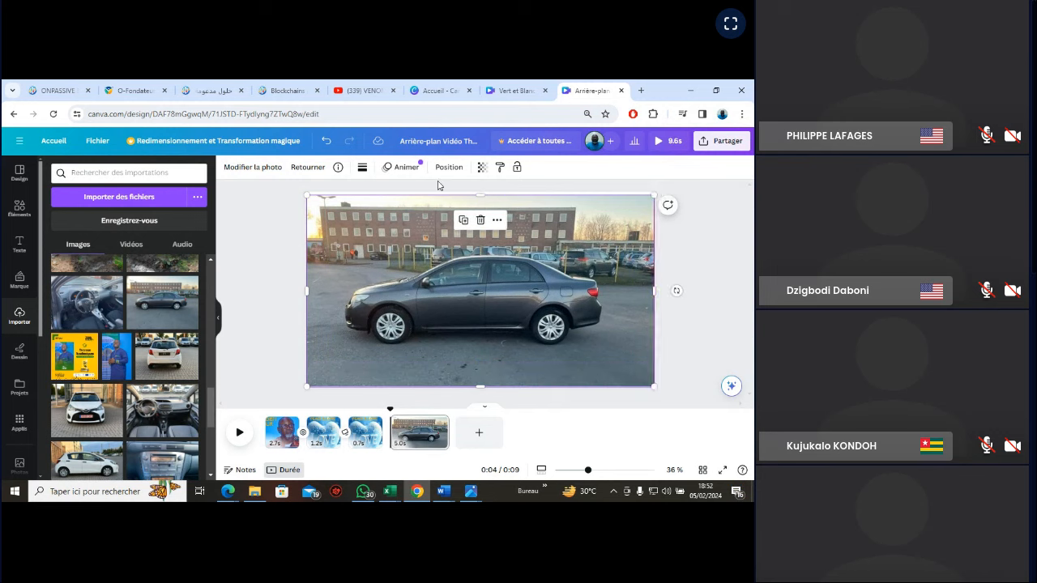
Step: Try to insert a blank page between page 1 and page 2, and undo the insertion
{"action": "left_click", "coordinate": [303, 424]}
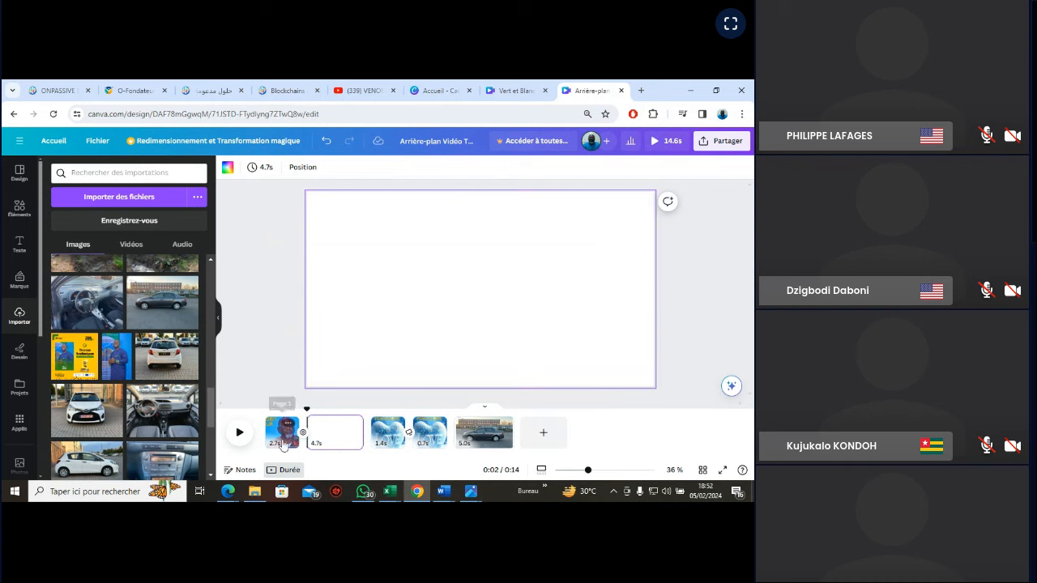
{"action": "left_click", "coordinate": [326, 140]}
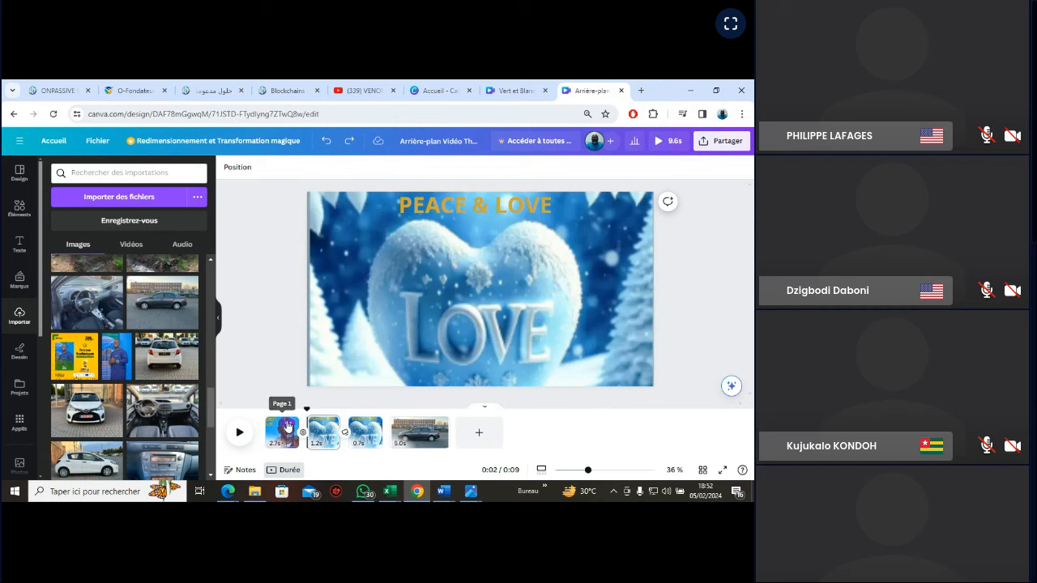
Step: Duplicate page 1 with the man's portrait and the GOLDEN HOUR title
{"action": "right_click", "coordinate": [286, 425]}
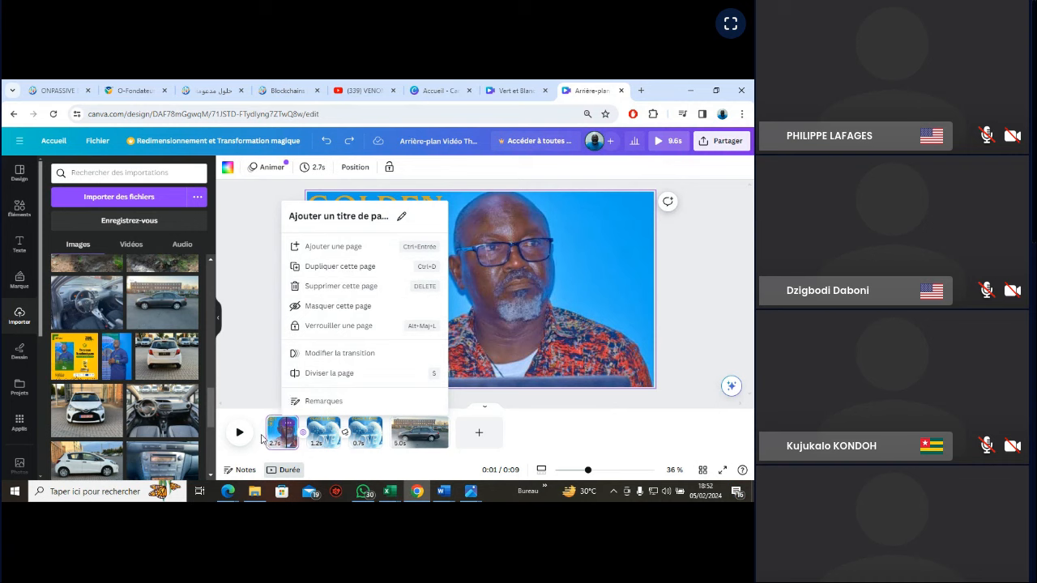
{"action": "right_click", "coordinate": [261, 438]}
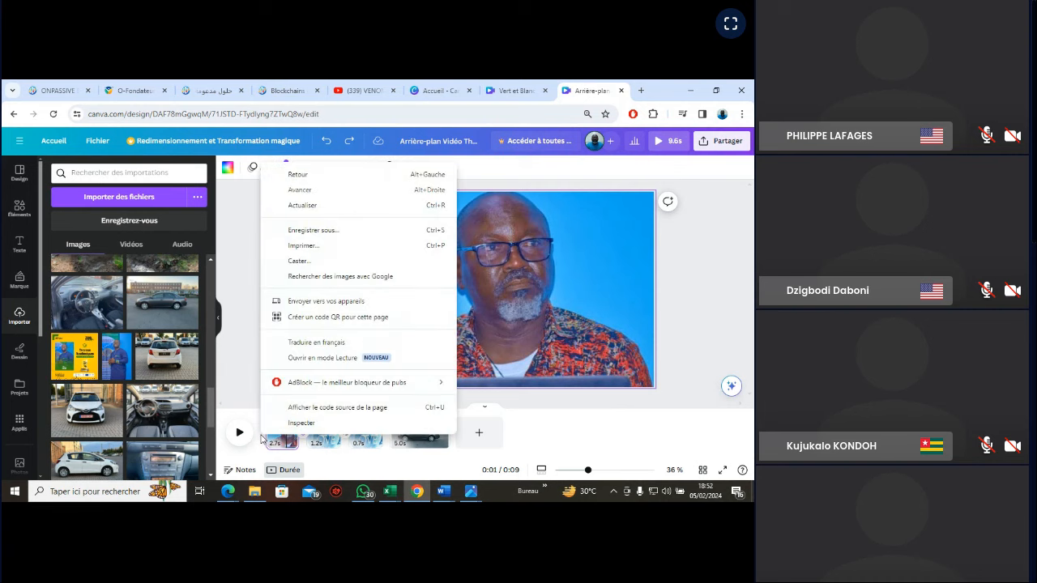
{"action": "left_click", "coordinate": [538, 426]}
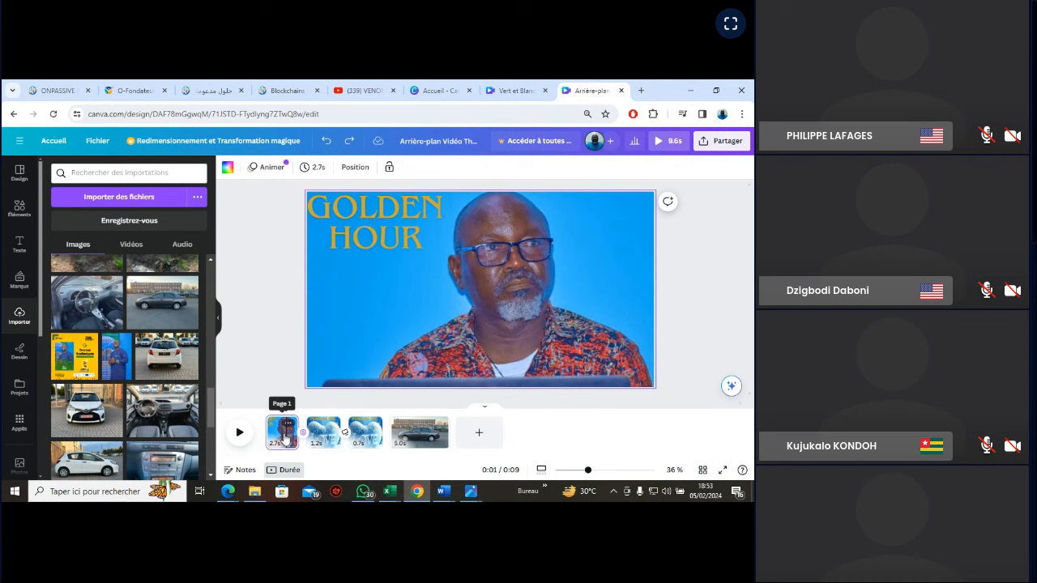
{"action": "right_click", "coordinate": [275, 431]}
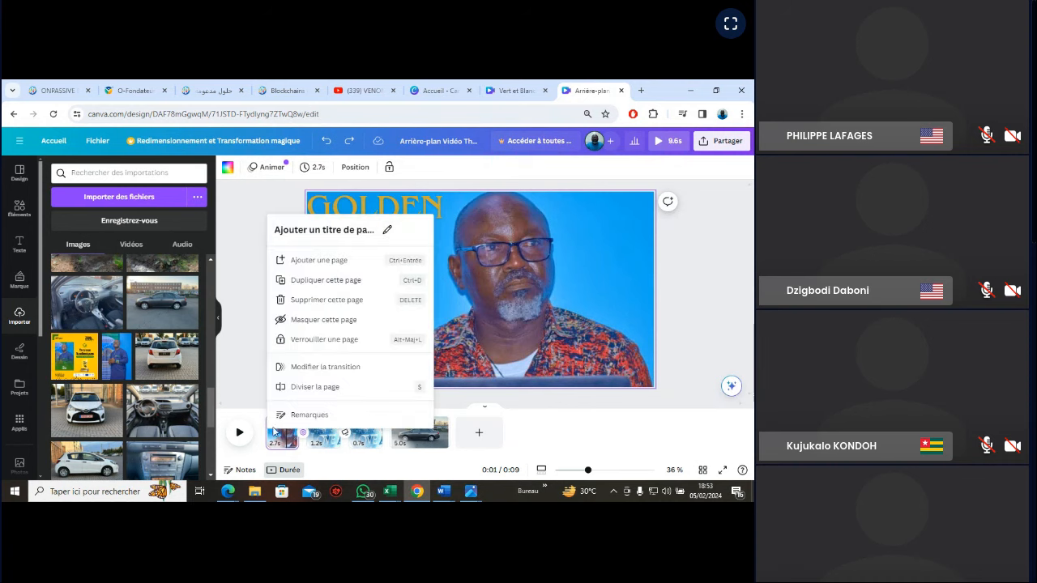
{"action": "left_click", "coordinate": [324, 280]}
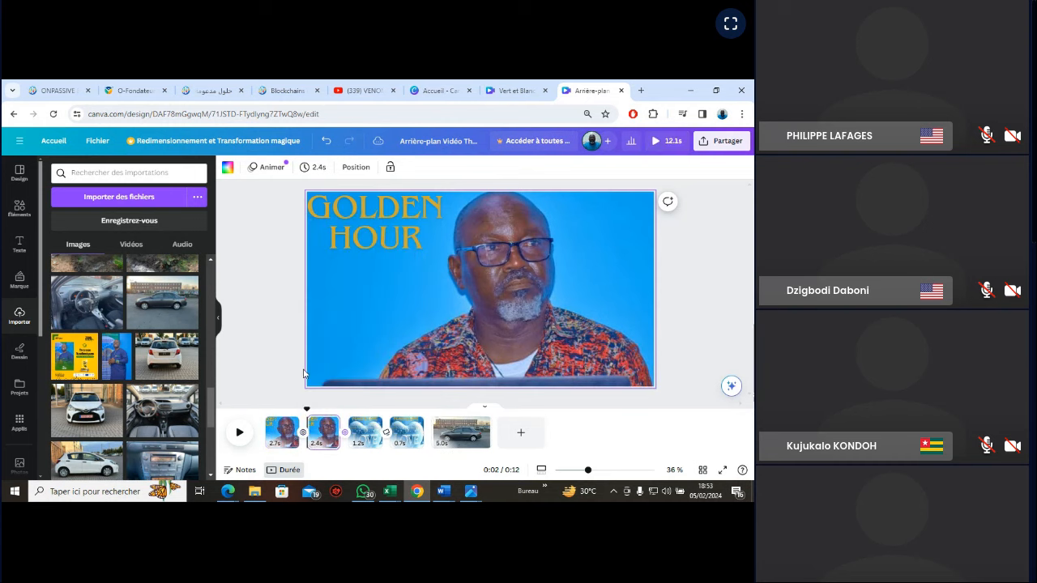
Step: Delete the portrait photo from page 1, keeping only the GOLDEN HOUR title on it
{"action": "left_click", "coordinate": [282, 439]}
{"action": "left_click", "coordinate": [518, 292]}
{"action": "key", "text": "Delete"}
Step: Enlarge the GOLDEN HOUR title on page 1 to font size 276 and centre it horizontally on the page
{"action": "left_click", "coordinate": [375, 223]}
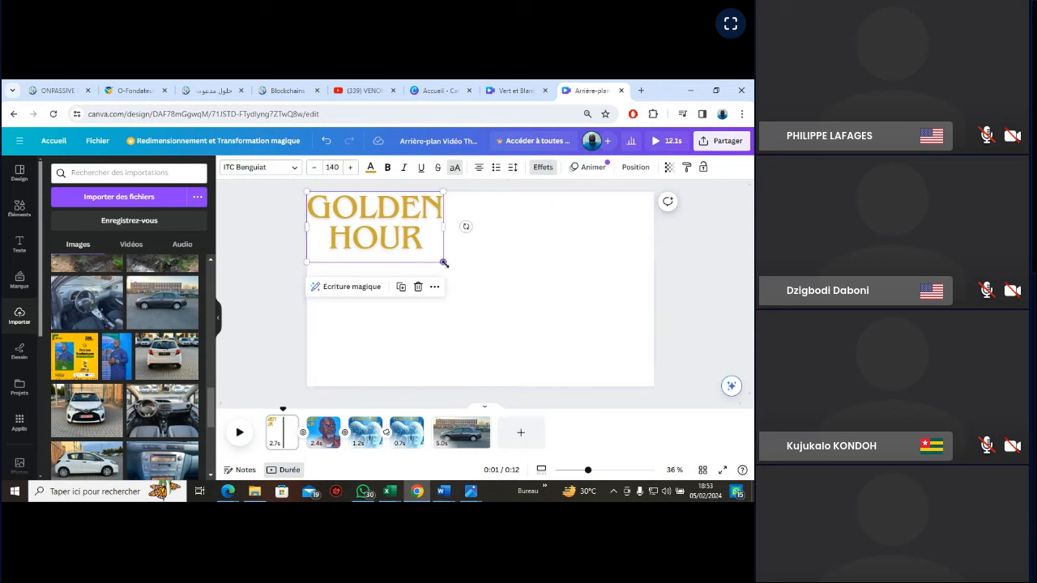
{"action": "left_click_drag", "start_coordinate": [444, 263], "coordinate": [572, 346]}
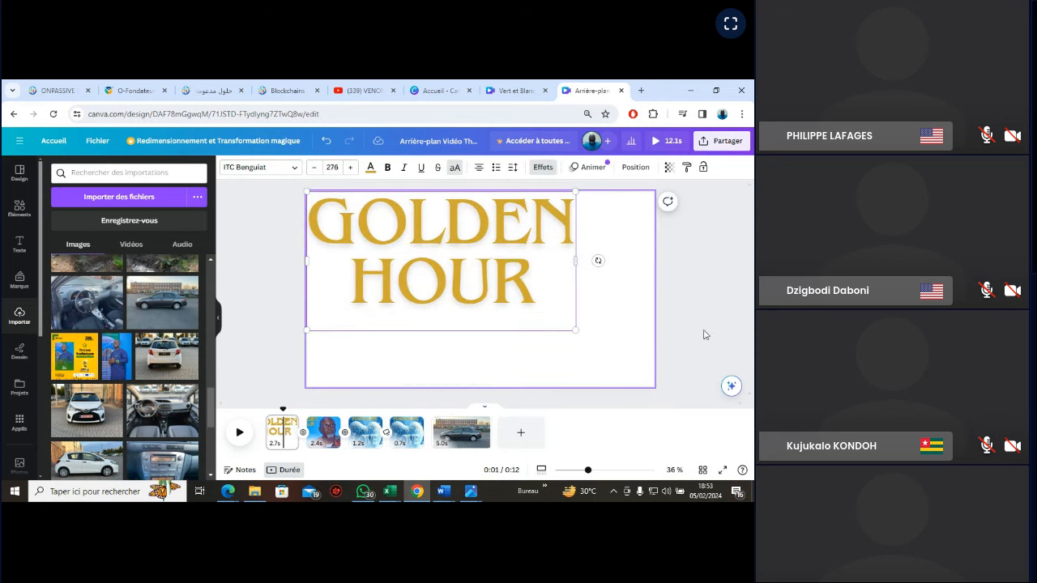
{"action": "left_click_drag", "start_coordinate": [441, 261], "coordinate": [481, 279]}
Step: Play the video from the start to preview the title page, and dismiss the WhatsApp notification
{"action": "left_click", "coordinate": [283, 413]}
{"action": "left_click_drag", "start_coordinate": [285, 413], "coordinate": [265, 415]}
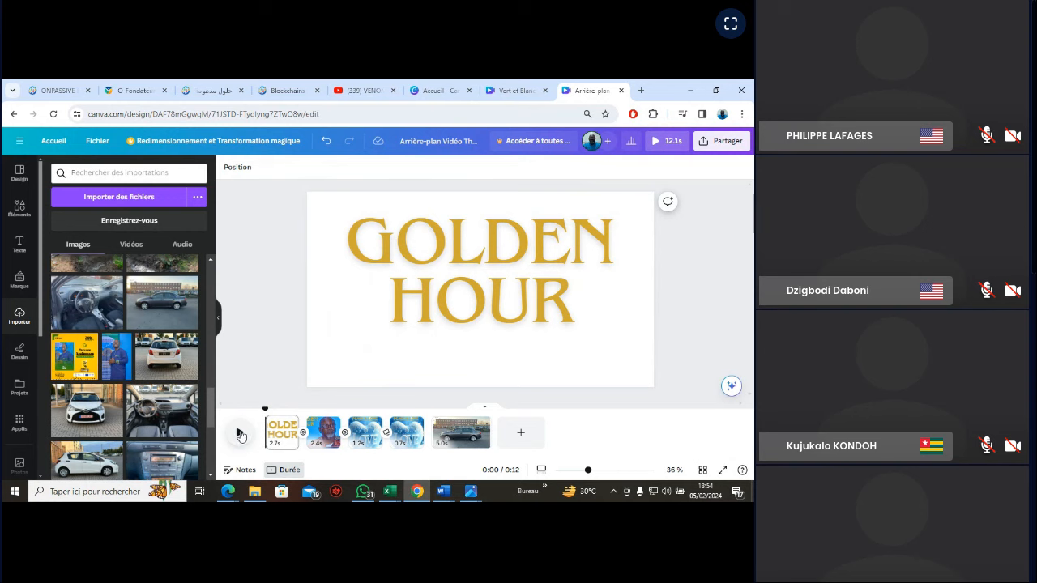
{"action": "left_click", "coordinate": [240, 433]}
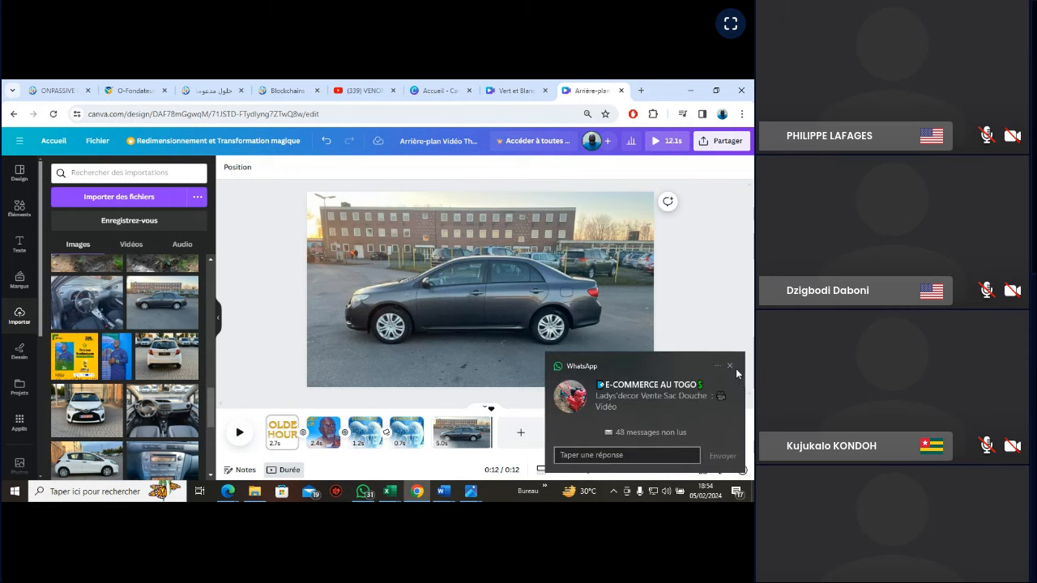
{"action": "left_click", "coordinate": [730, 366]}
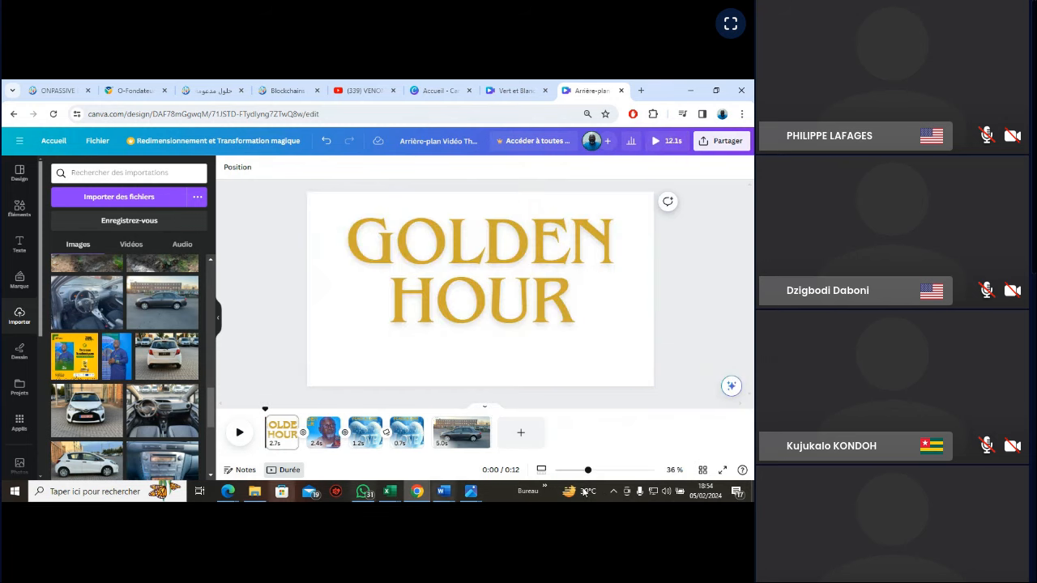
Step: Examine the photo animations available for the portrait on page 2, from the basic ones through the additional animations
{"action": "left_click", "coordinate": [480, 275]}
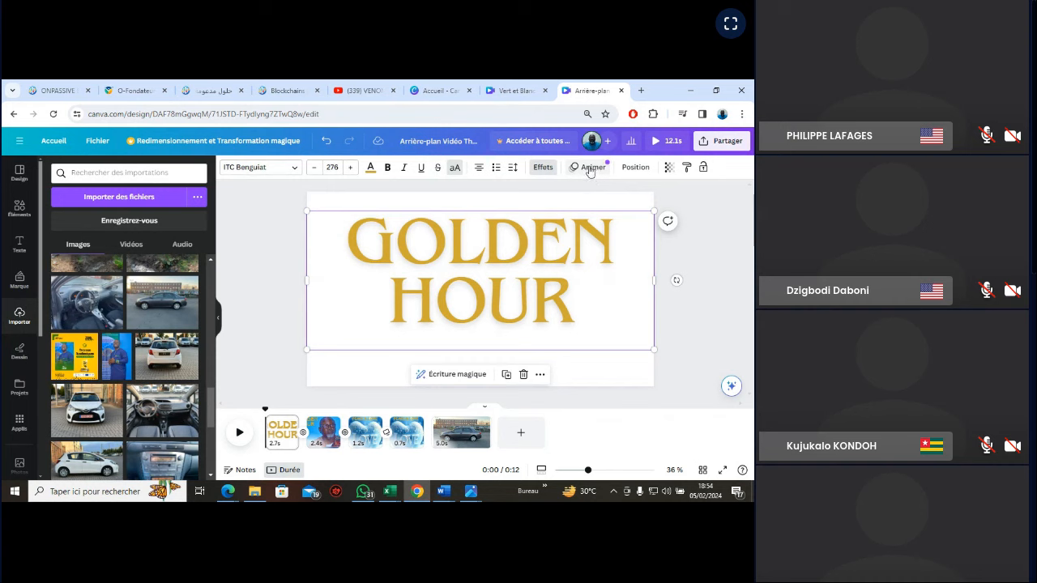
{"action": "left_click", "coordinate": [324, 432]}
{"action": "left_click", "coordinate": [402, 167]}
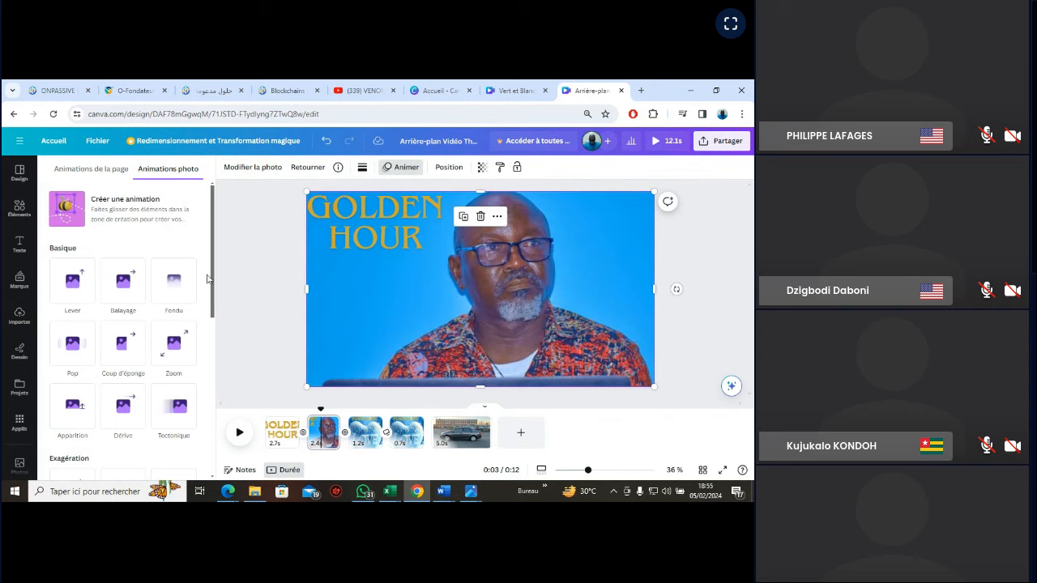
{"action": "scroll", "coordinate": [209, 284], "scroll_direction": "down", "scroll_amount": 1}
{"action": "scroll", "coordinate": [205, 326], "scroll_direction": "down", "scroll_amount": 3}
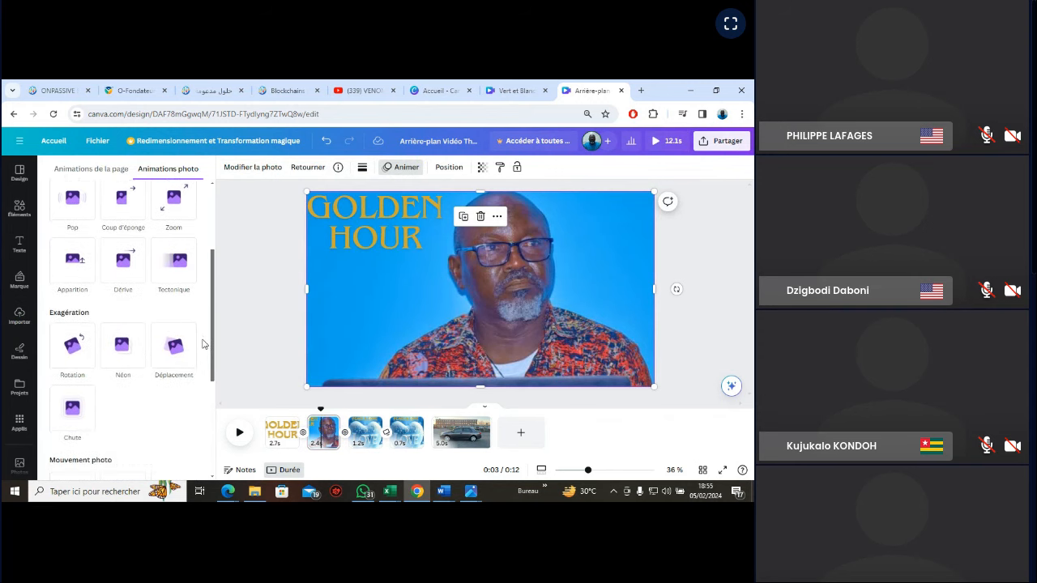
{"action": "scroll", "coordinate": [182, 405], "scroll_direction": "down", "scroll_amount": 3}
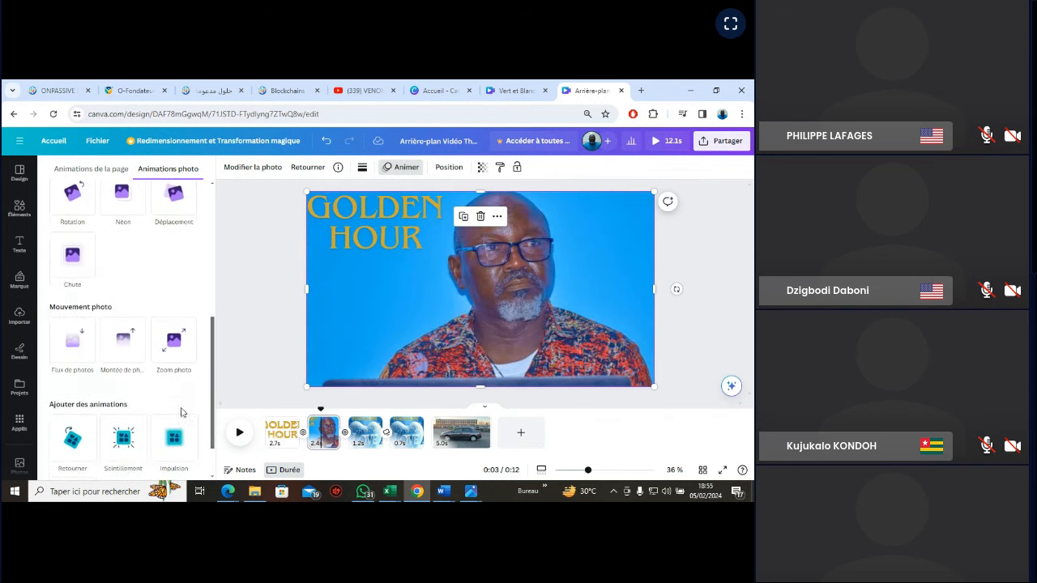
{"action": "scroll", "coordinate": [177, 435], "scroll_direction": "down", "scroll_amount": 1}
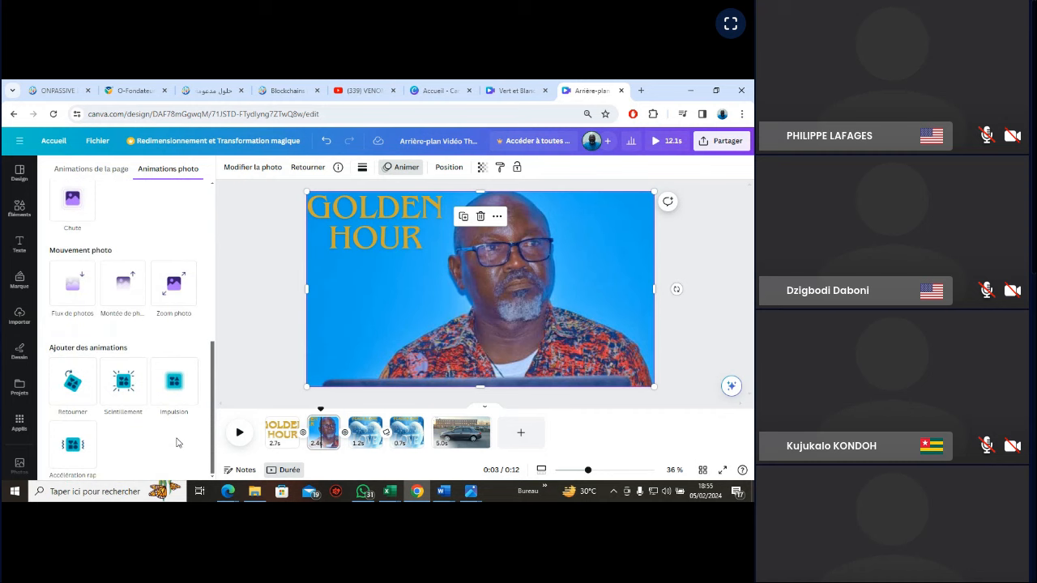
{"action": "scroll", "coordinate": [177, 442], "scroll_direction": "up", "scroll_amount": 10}
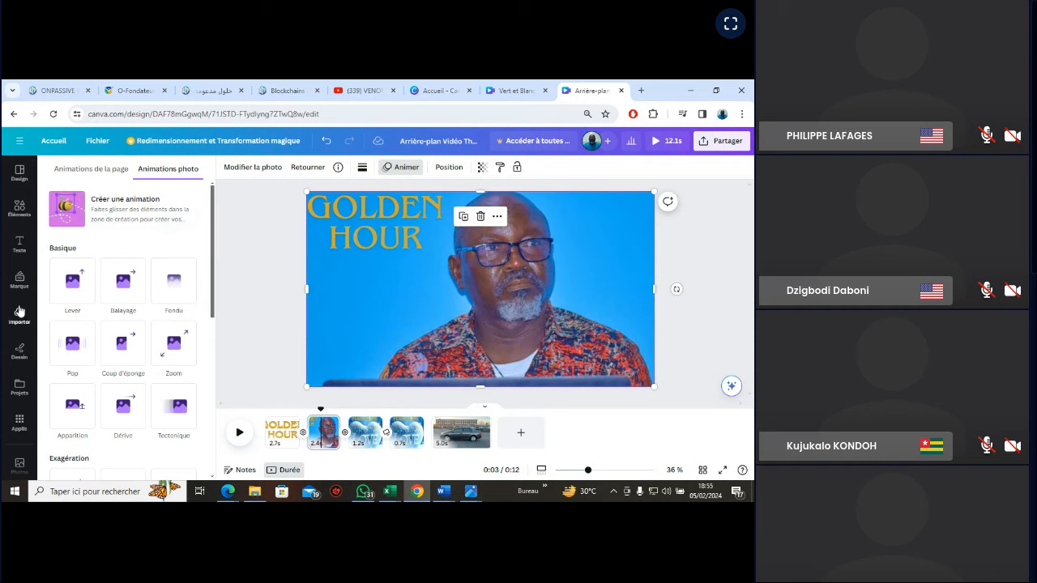
{"action": "left_click_drag", "start_coordinate": [213, 289], "coordinate": [272, 268]}
Step: Start a file upload and browse to the SIZING folder inside DISQUE 1 on the Données (F:) drive
{"action": "left_click", "coordinate": [19, 316]}
{"action": "left_click", "coordinate": [115, 175]}
{"action": "left_click", "coordinate": [39, 258]}
{"action": "left_click_drag", "start_coordinate": [366, 187], "coordinate": [368, 273]}
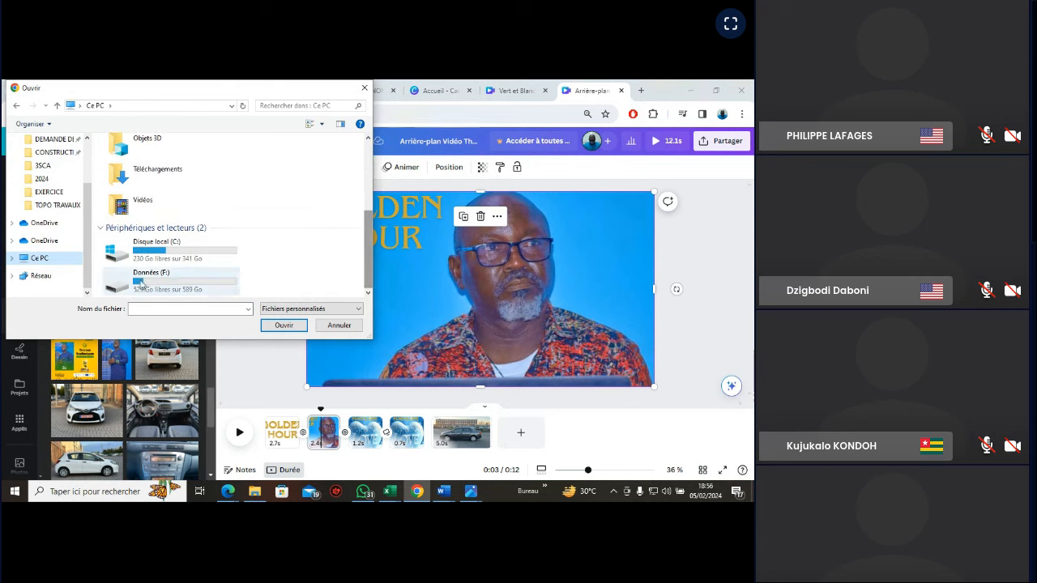
{"action": "double_click", "coordinate": [143, 283]}
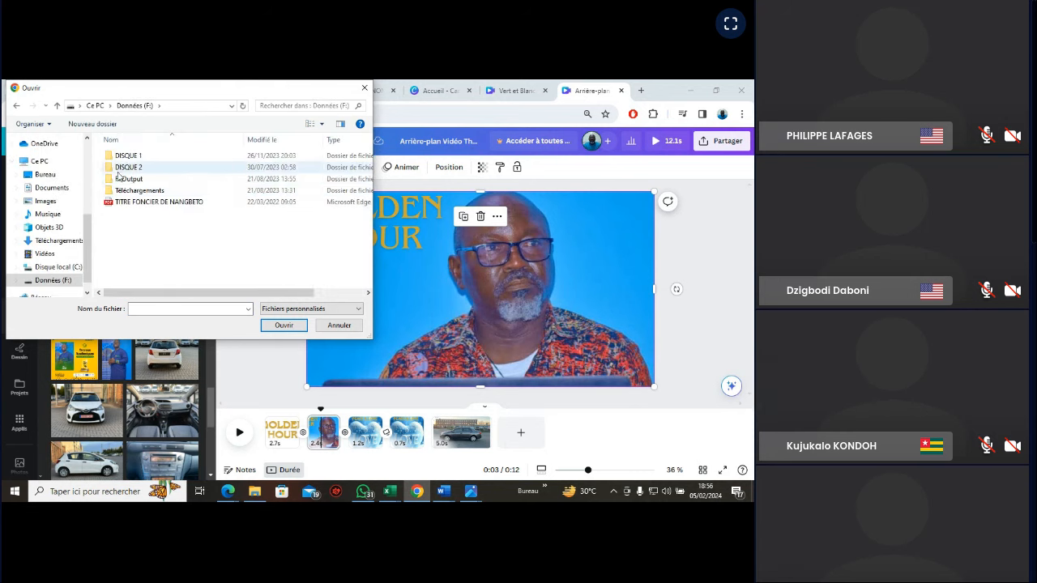
{"action": "double_click", "coordinate": [124, 156]}
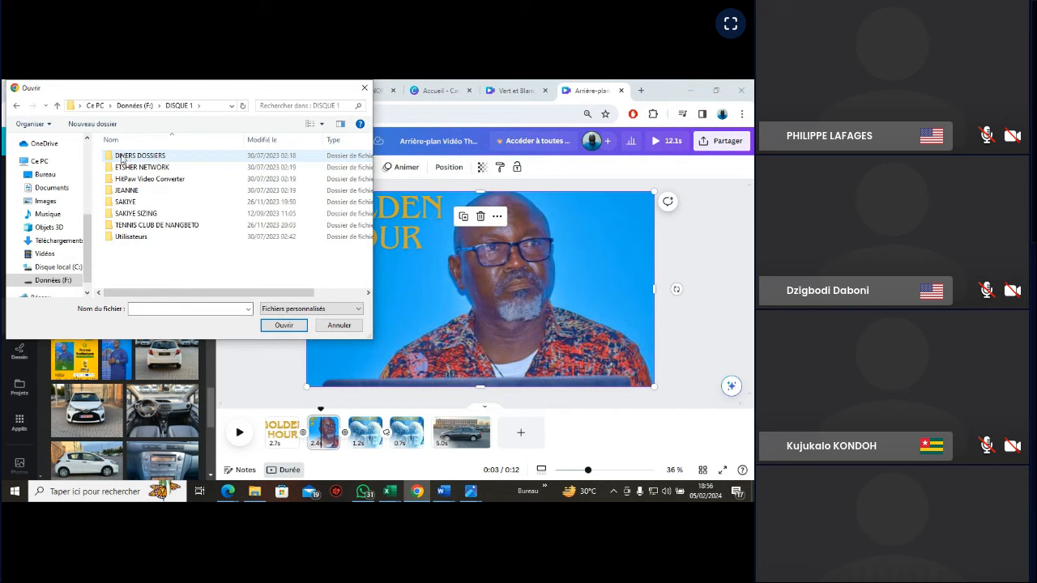
{"action": "left_click", "coordinate": [129, 215]}
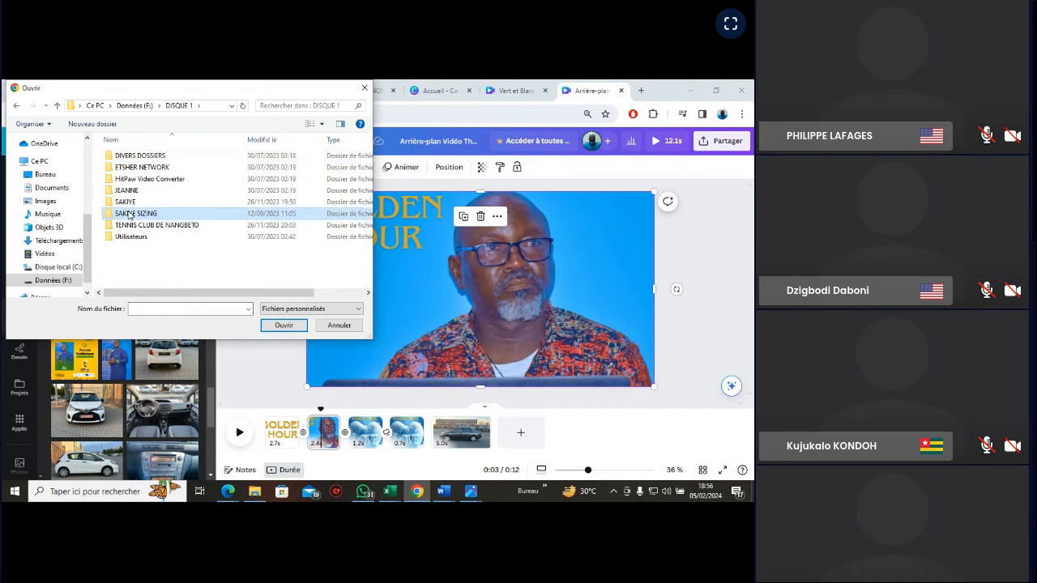
{"action": "double_click", "coordinate": [130, 215]}
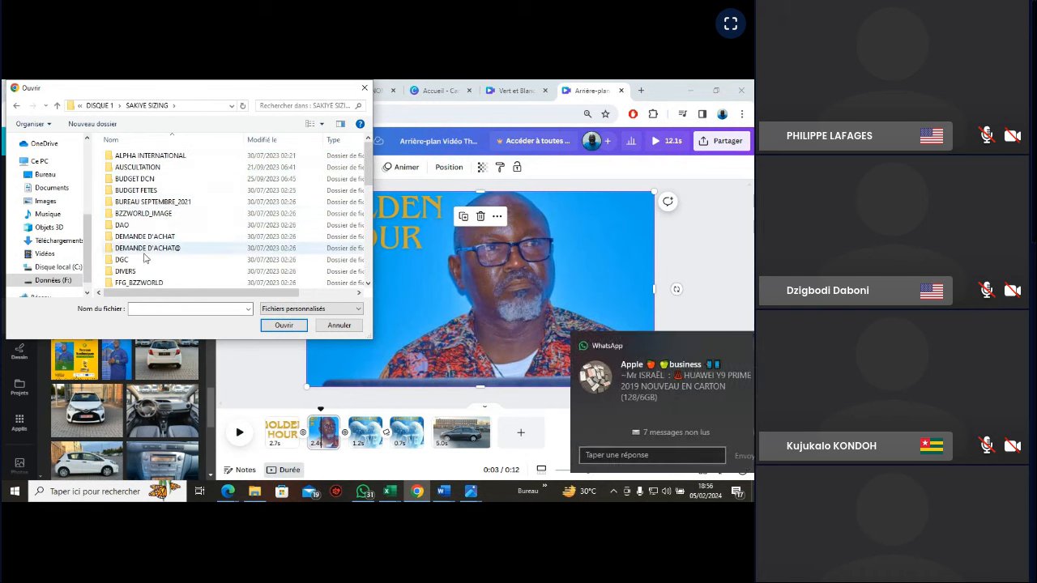
{"action": "scroll", "coordinate": [143, 271], "scroll_direction": "down", "scroll_amount": 2}
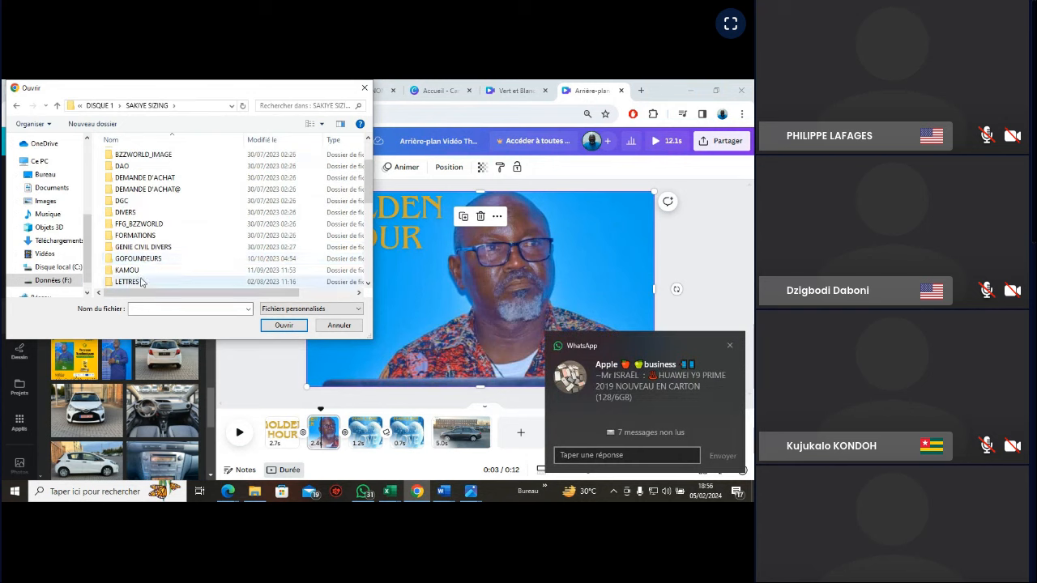
{"action": "left_click", "coordinate": [122, 274]}
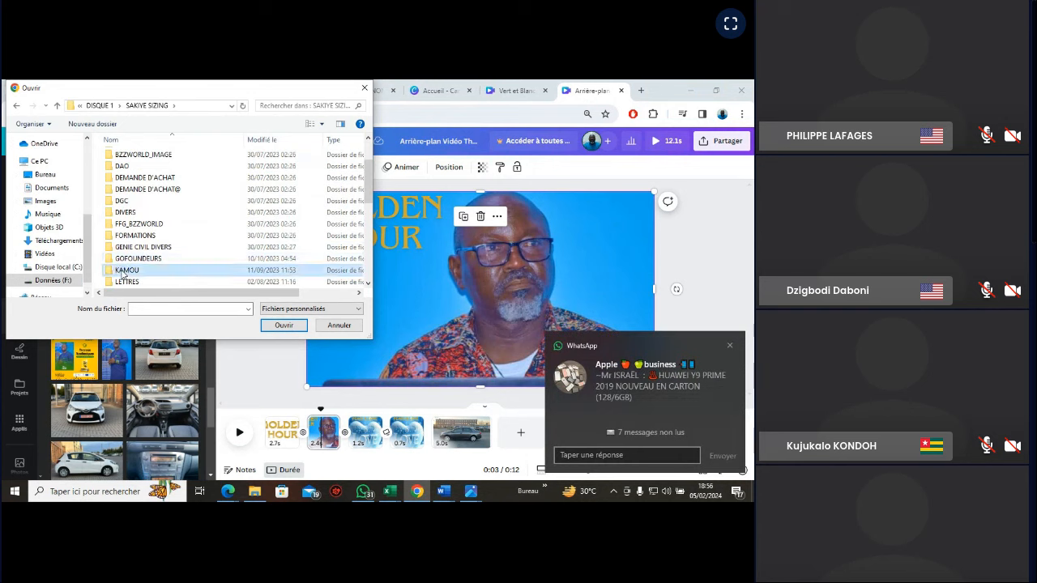
{"action": "double_click", "coordinate": [122, 272]}
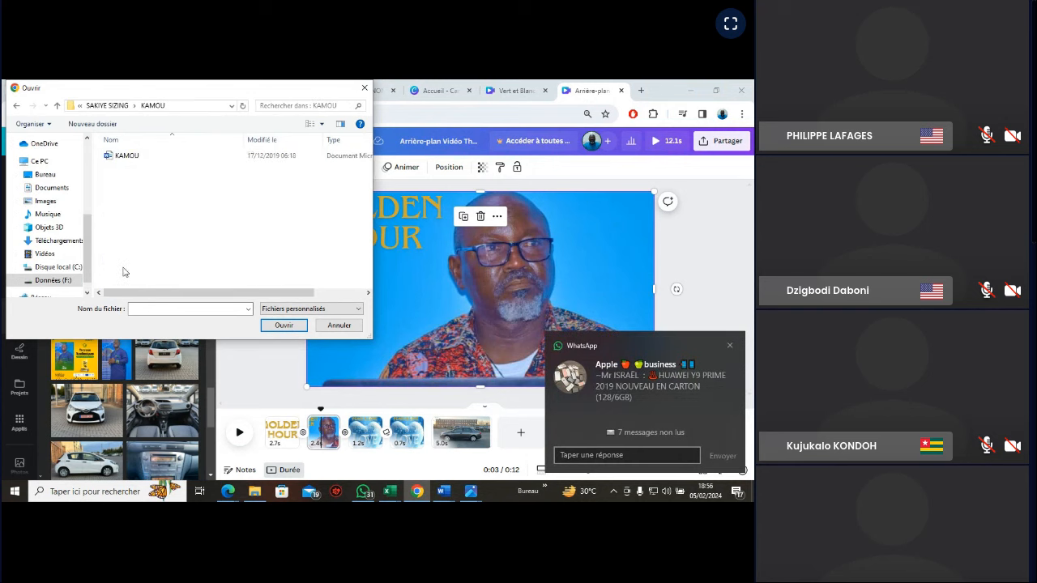
{"action": "left_click", "coordinate": [17, 109]}
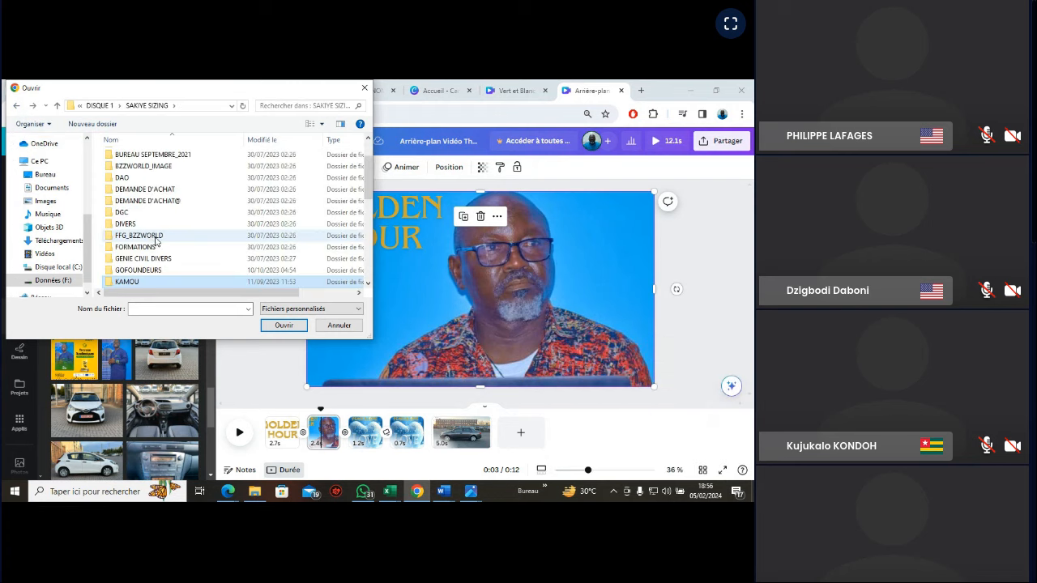
Step: Upload the almok-officiel audio file from the MUSIK folder
{"action": "scroll", "coordinate": [156, 241], "scroll_direction": "down", "scroll_amount": 2}
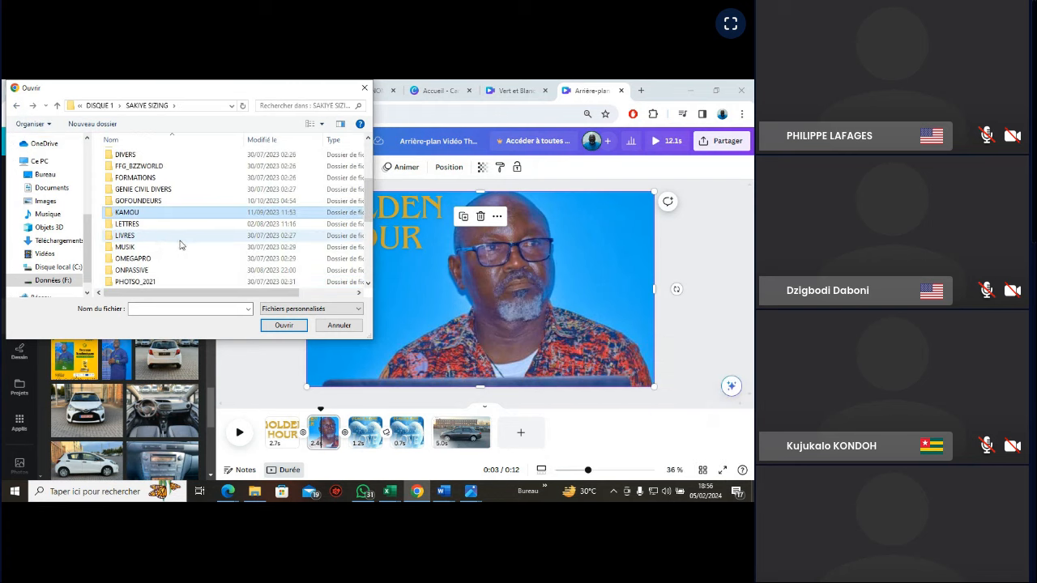
{"action": "scroll", "coordinate": [180, 245], "scroll_direction": "down", "scroll_amount": 4}
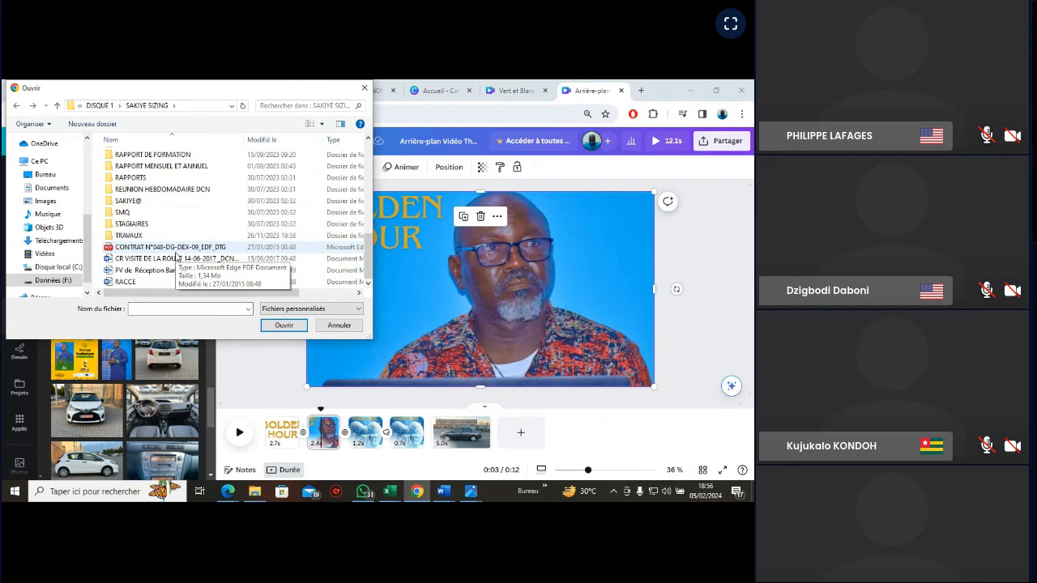
{"action": "scroll", "coordinate": [175, 256], "scroll_direction": "up", "scroll_amount": 4}
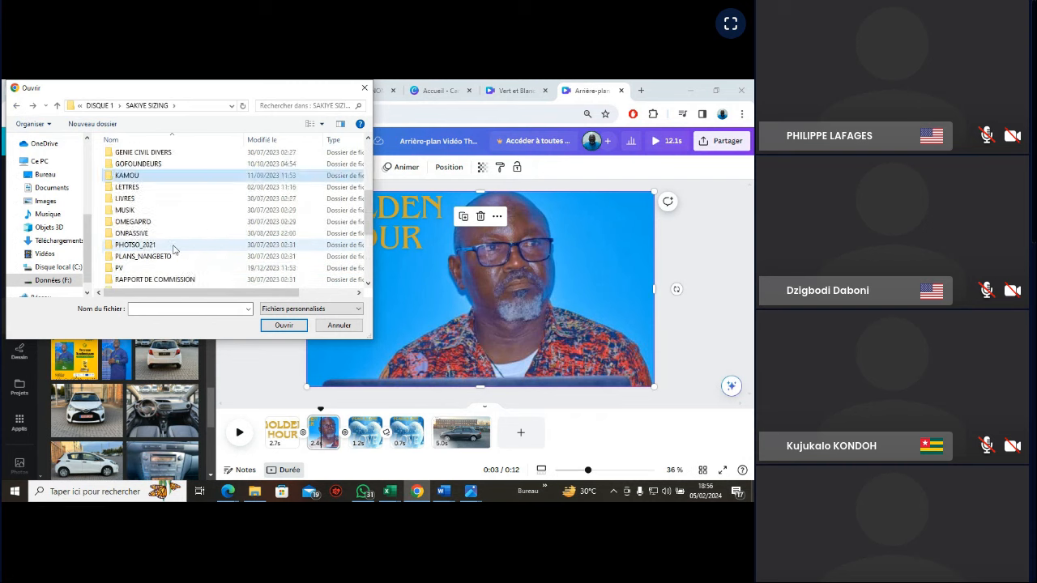
{"action": "left_click", "coordinate": [123, 213]}
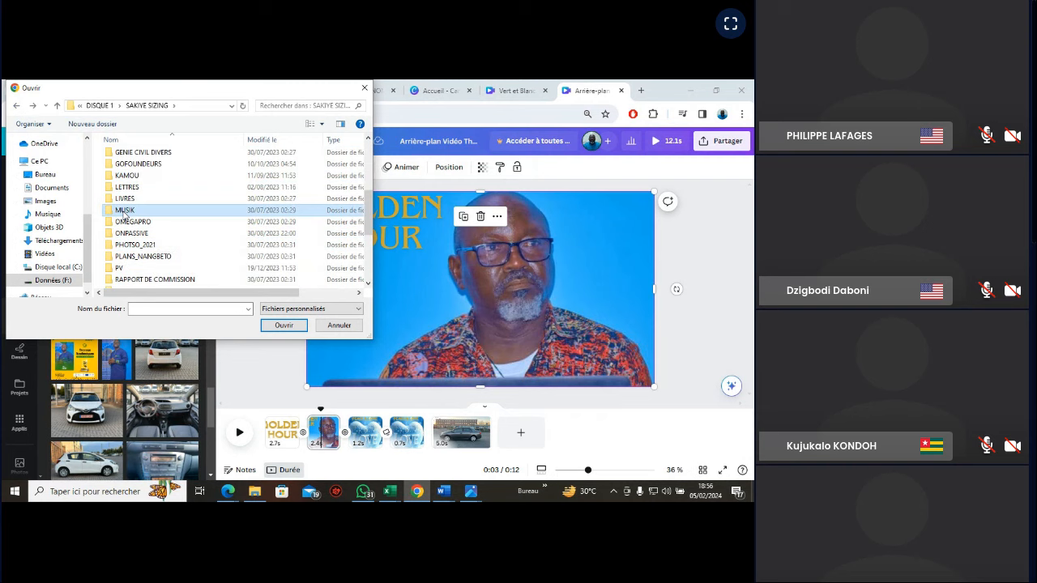
{"action": "double_click", "coordinate": [124, 212]}
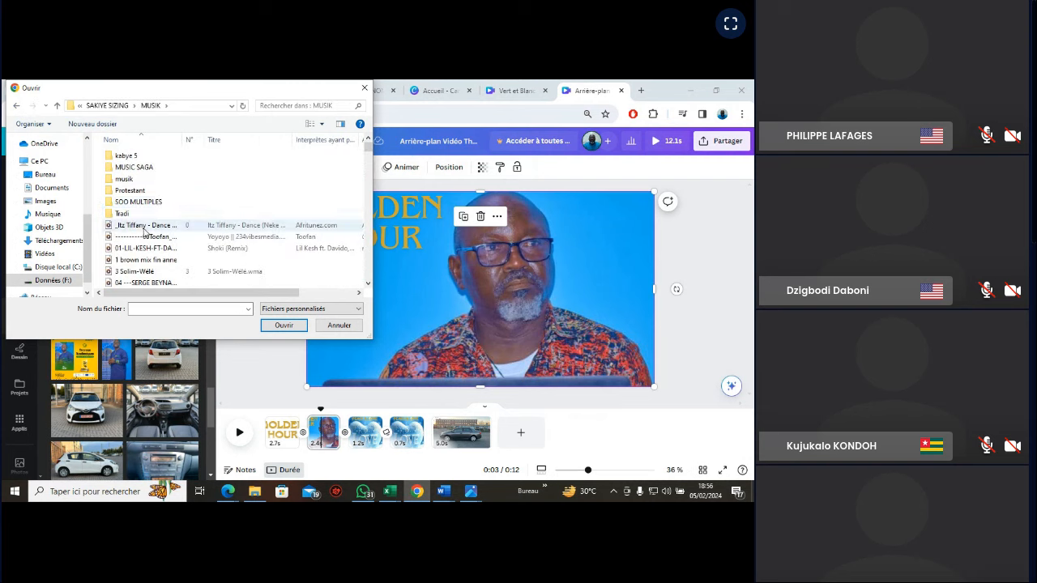
{"action": "left_click_drag", "start_coordinate": [368, 148], "coordinate": [370, 156]}
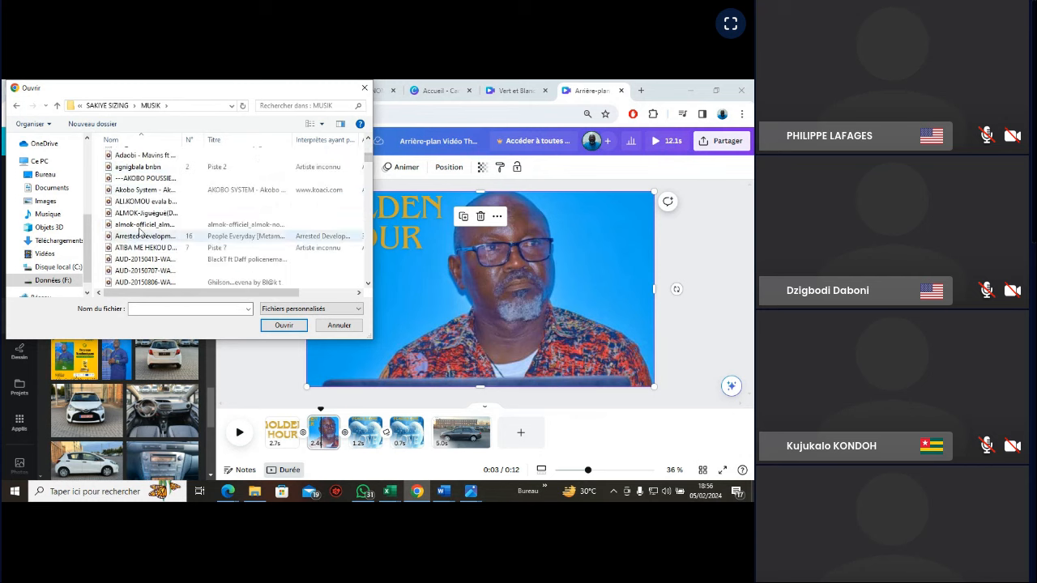
{"action": "double_click", "coordinate": [144, 224]}
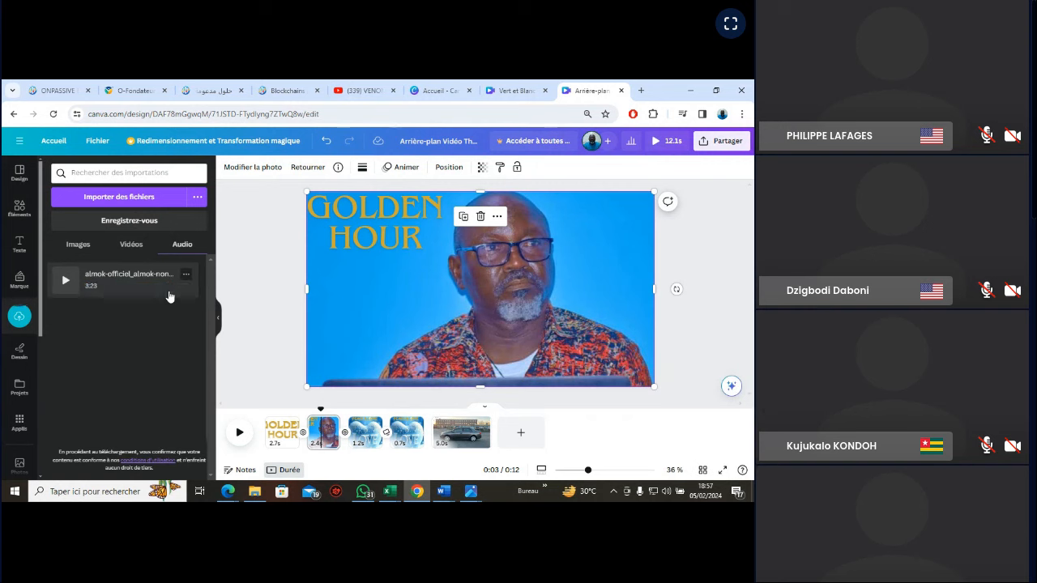
Step: Add the uploaded almok-officiel audio track to the timeline from page 2 and play the video from the start
{"action": "mouse_move", "coordinate": [91, 293]}
{"action": "left_click", "coordinate": [98, 282]}
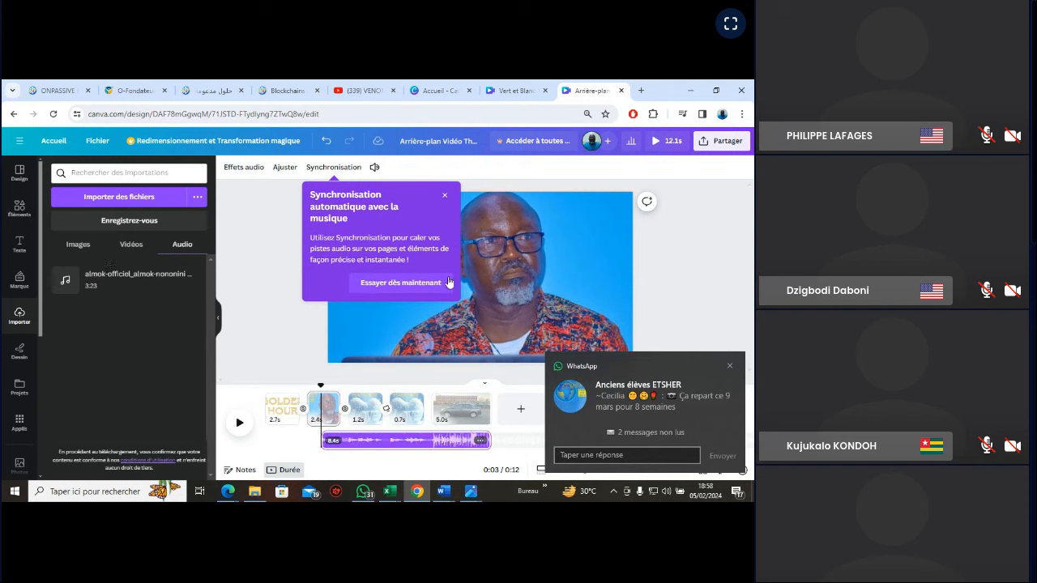
{"action": "left_click", "coordinate": [446, 197]}
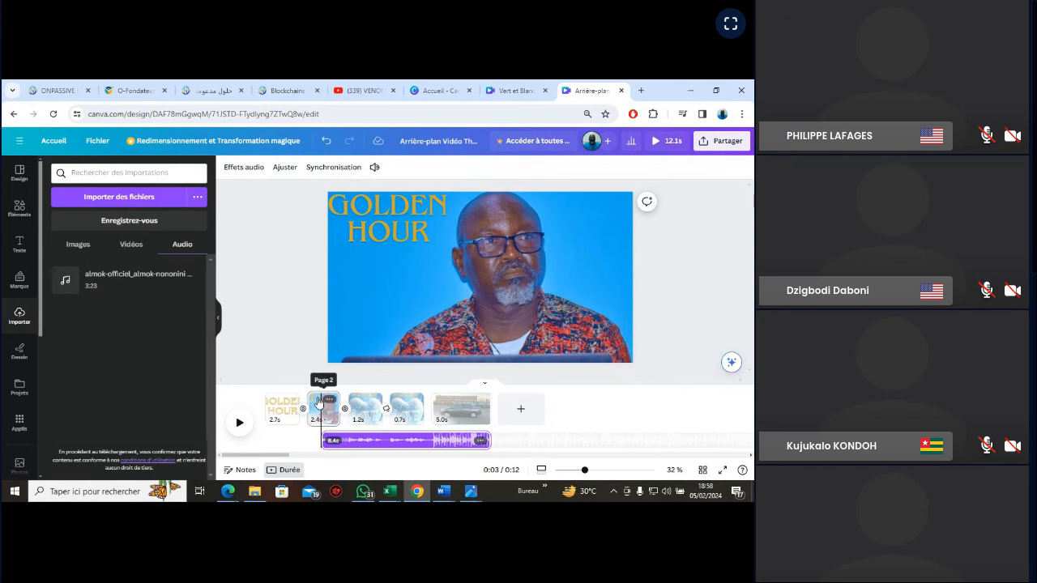
{"action": "left_click_drag", "start_coordinate": [320, 389], "coordinate": [266, 388]}
{"action": "left_click", "coordinate": [239, 423]}
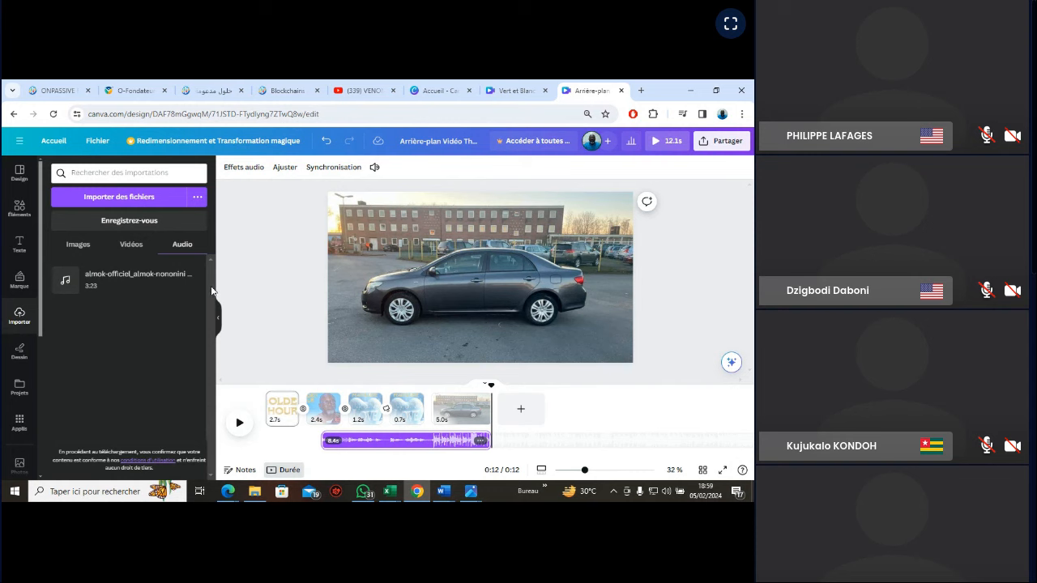
Step: Move the audio track to the start of page 1, shorten it to a brief clip, and place a duplicate under page 2
{"action": "left_click_drag", "start_coordinate": [324, 440], "coordinate": [249, 423]}
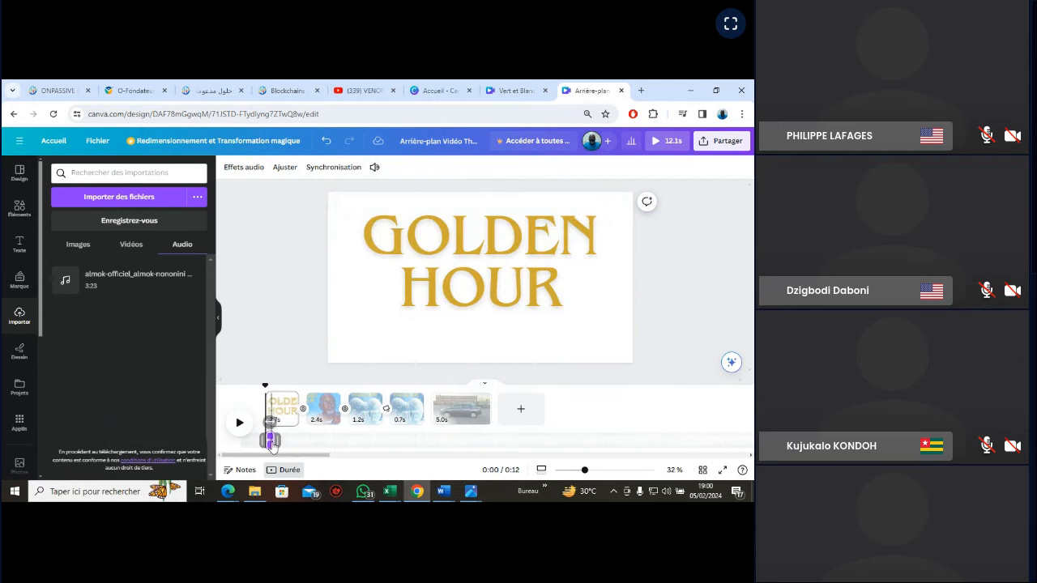
{"action": "left_click_drag", "start_coordinate": [274, 441], "coordinate": [283, 441]}
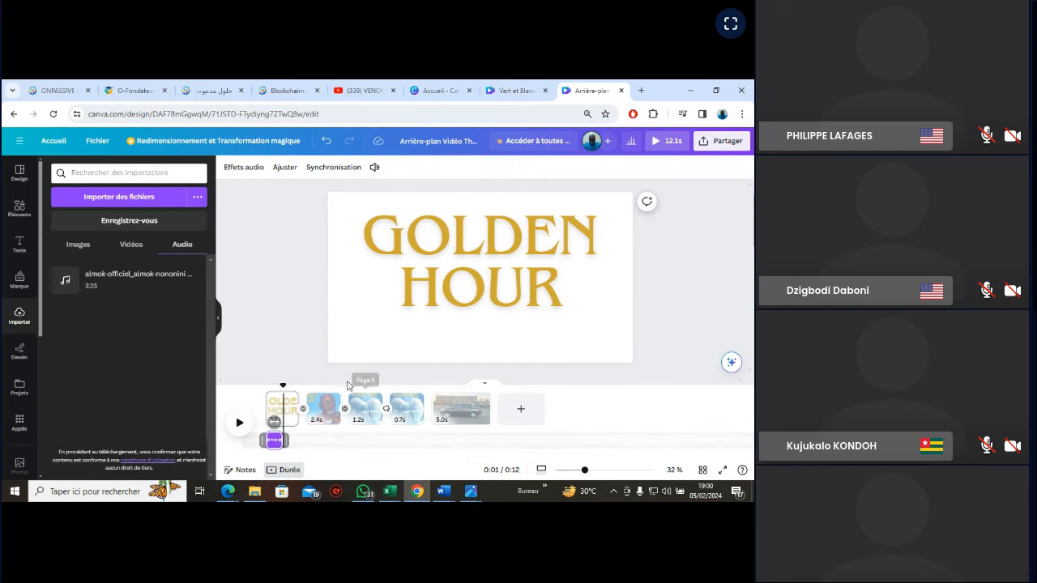
{"action": "right_click", "coordinate": [276, 442]}
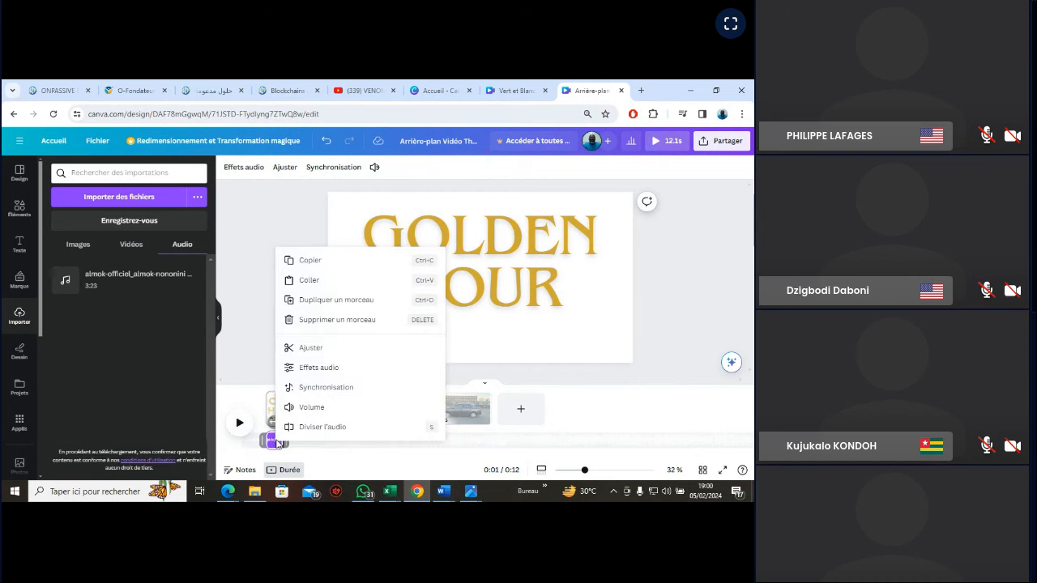
{"action": "left_click", "coordinate": [331, 300]}
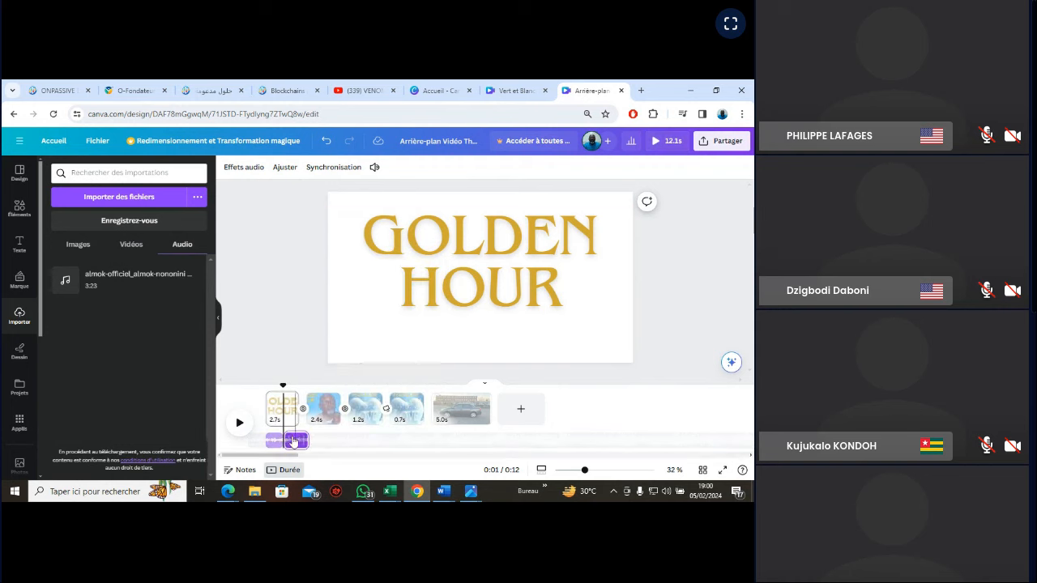
{"action": "left_click_drag", "start_coordinate": [299, 449], "coordinate": [316, 441]}
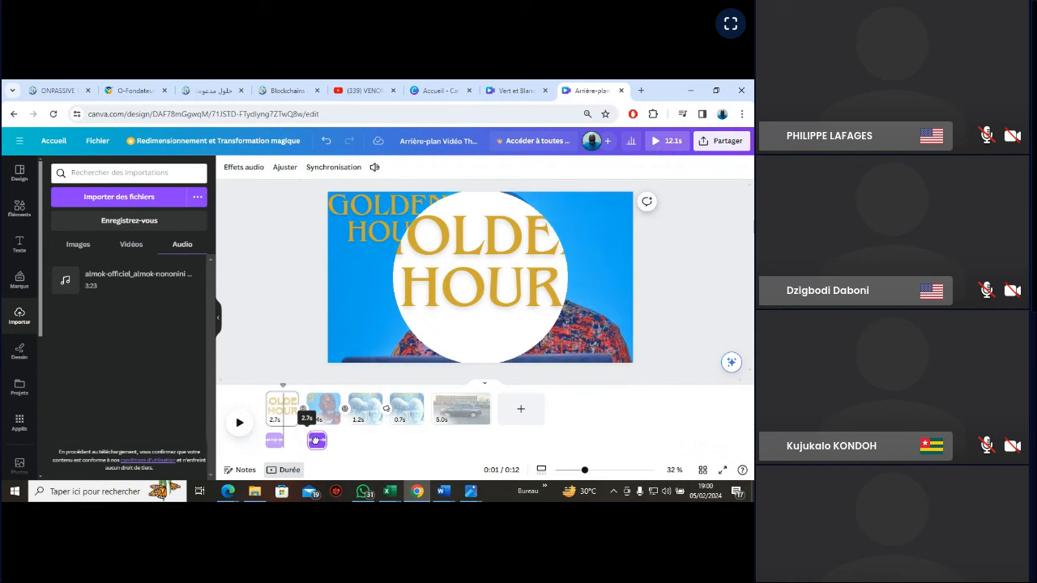
Step: Place another copy of the audio clip under the car page, extended to 5.0 s, and play the video
{"action": "key", "text": "ctrl+d"}
{"action": "left_click_drag", "start_coordinate": [317, 441], "coordinate": [461, 441]}
{"action": "key", "text": "space"}
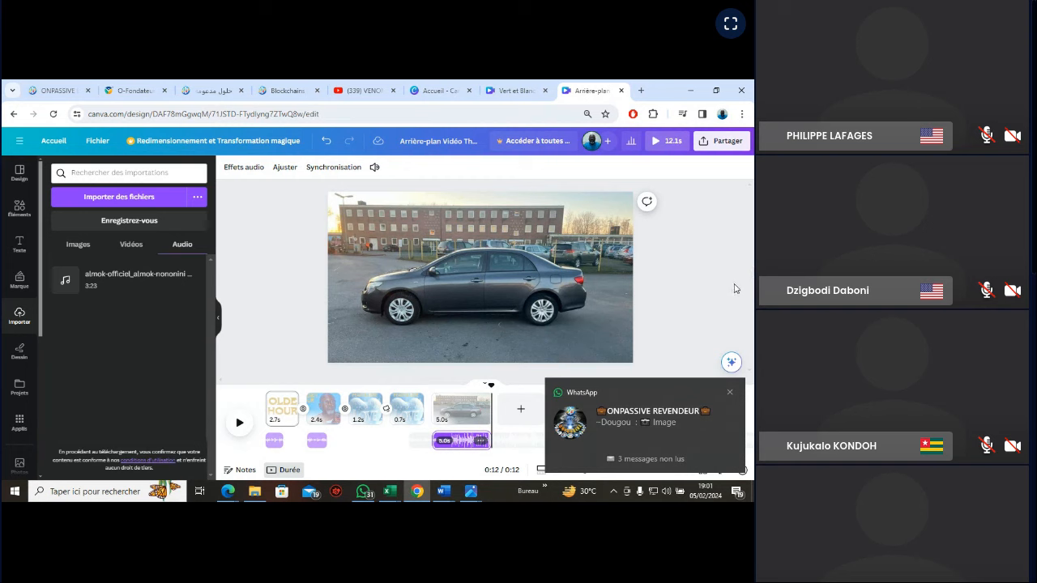
{"action": "left_click", "coordinate": [730, 392]}
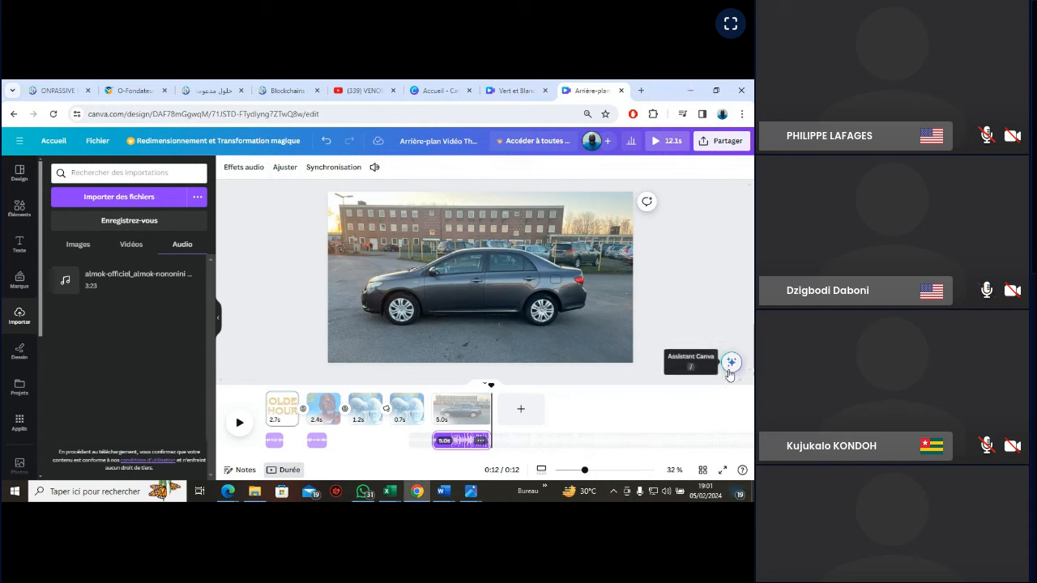
Step: Show the beat markers on the car page's audio clip and play the video from about 0:09
{"action": "left_click", "coordinate": [482, 440]}
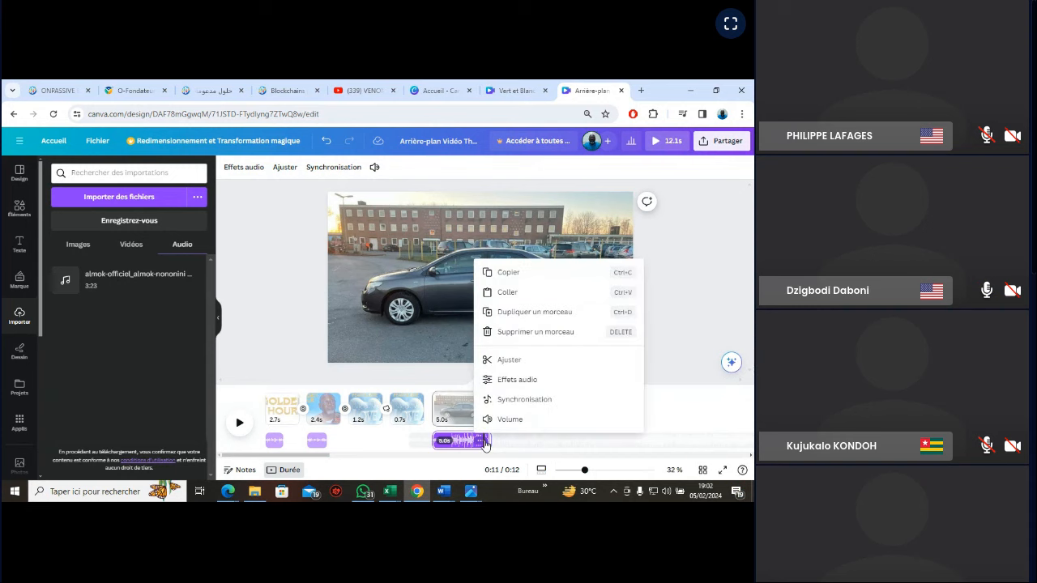
{"action": "left_click", "coordinate": [516, 403]}
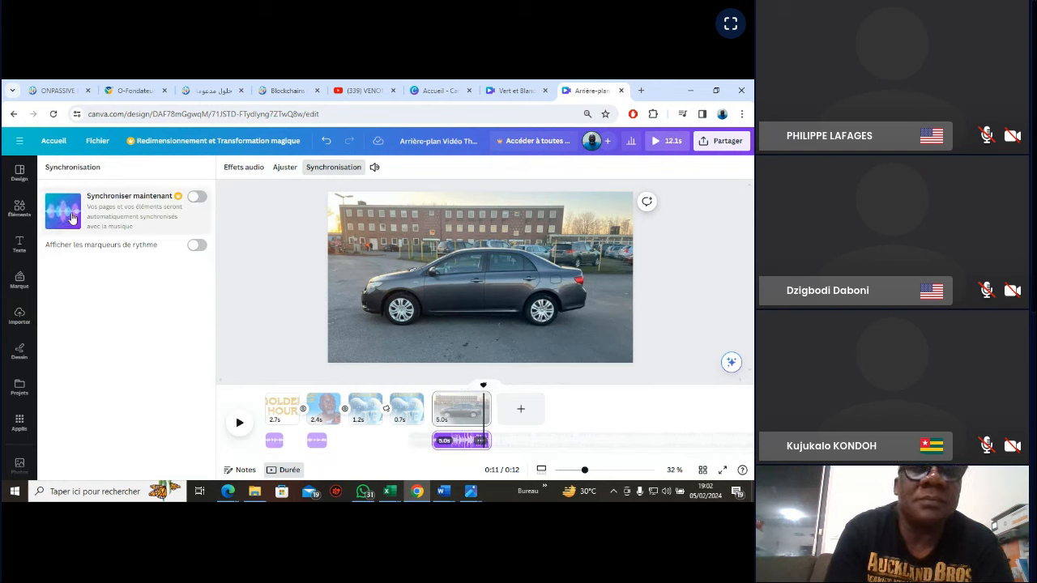
{"action": "left_click", "coordinate": [196, 196]}
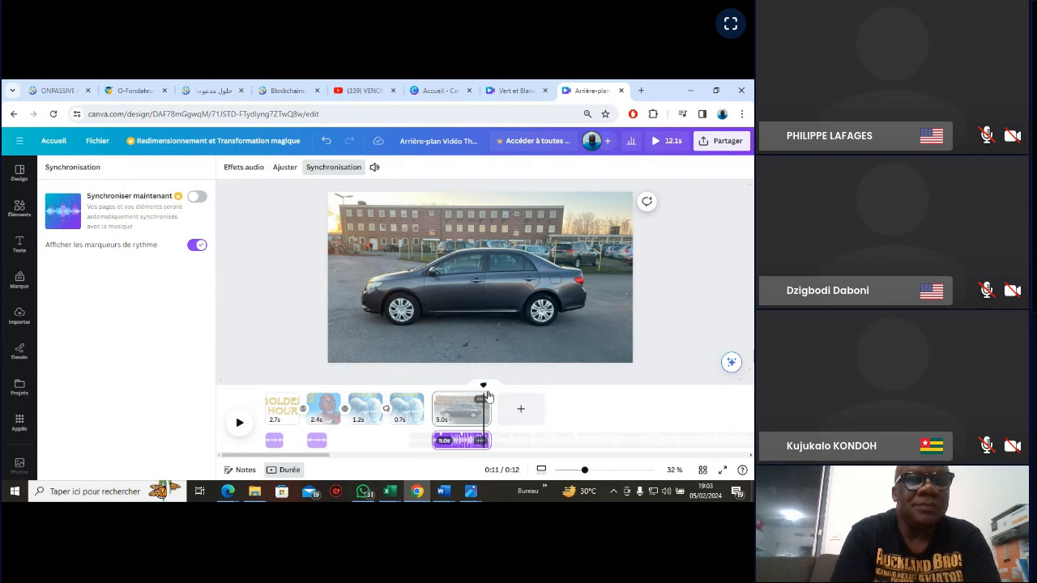
{"action": "left_click_drag", "start_coordinate": [484, 387], "coordinate": [458, 389]}
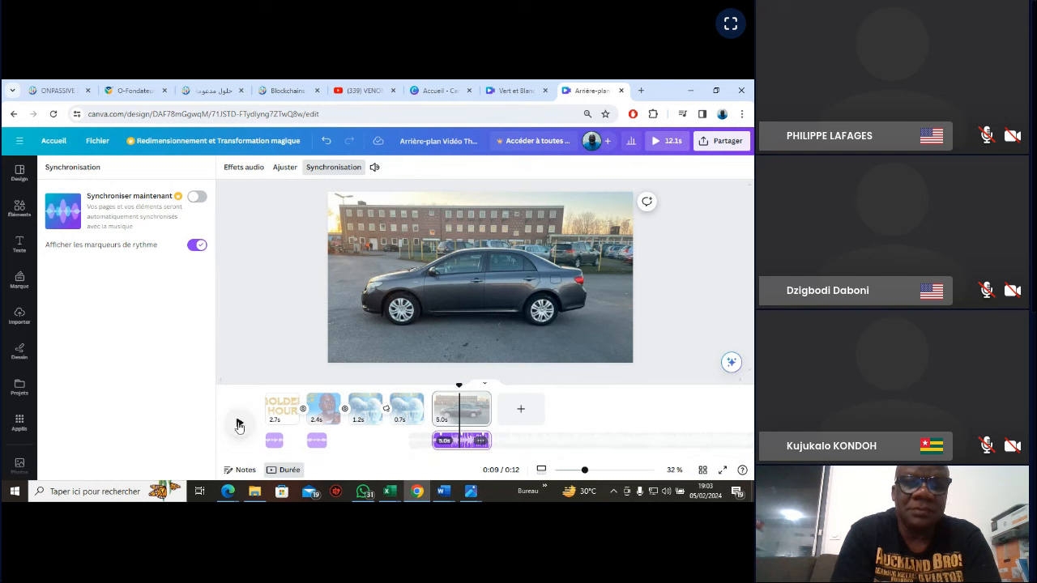
{"action": "left_click", "coordinate": [240, 425]}
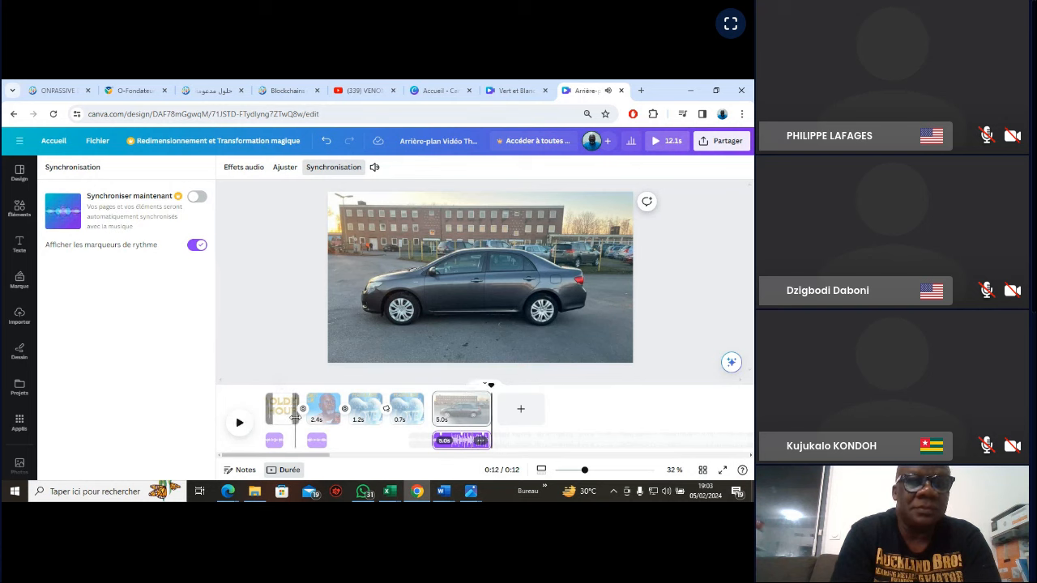
Step: Try the car page's audio clip at volume 150 and muted, restore it to 100, and play the video
{"action": "left_click", "coordinate": [244, 167]}
{"action": "left_click", "coordinate": [374, 167]}
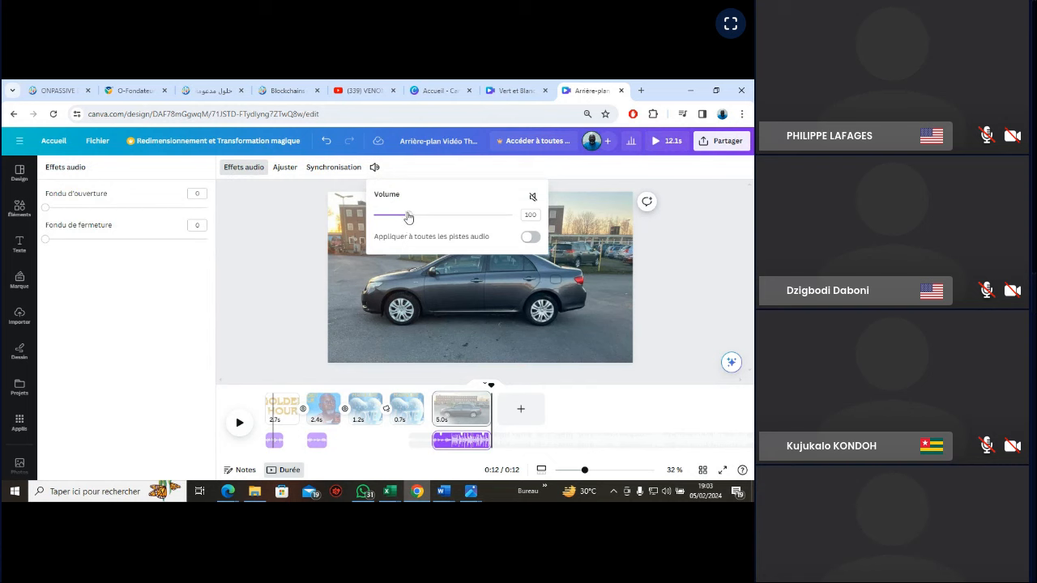
{"action": "left_click_drag", "start_coordinate": [408, 216], "coordinate": [428, 215]}
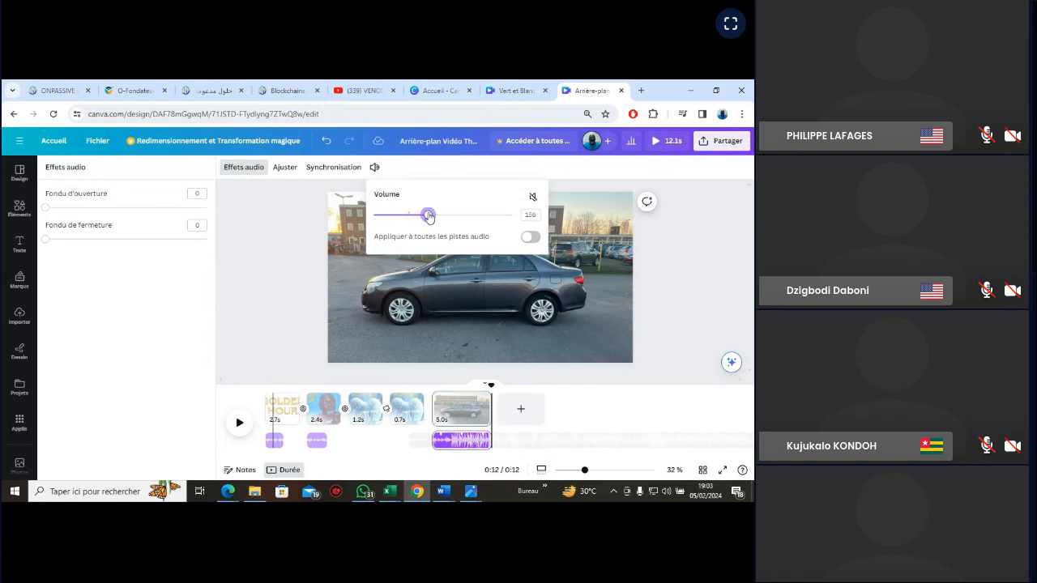
{"action": "left_click", "coordinate": [533, 198]}
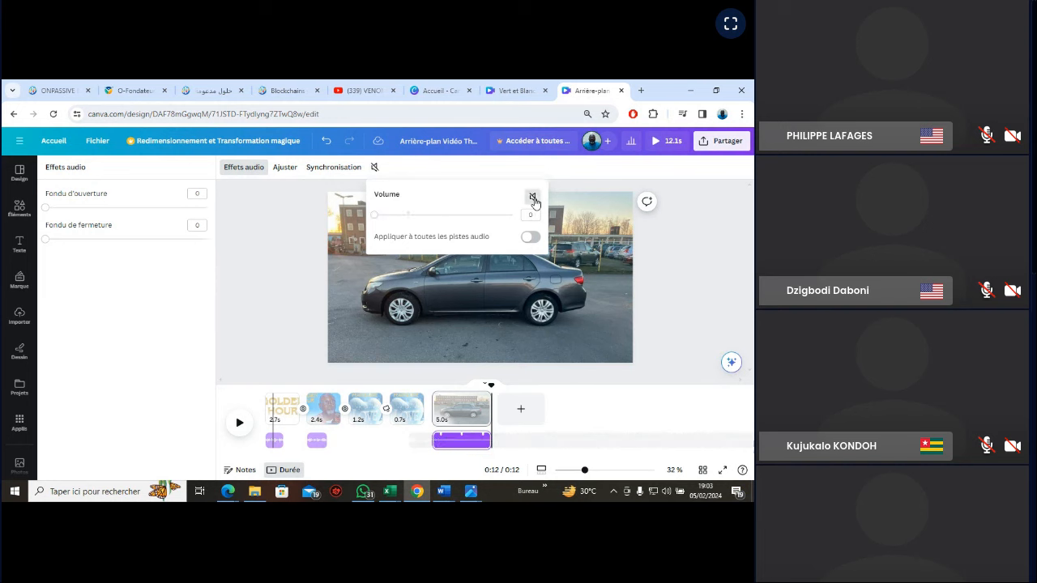
{"action": "left_click", "coordinate": [533, 198]}
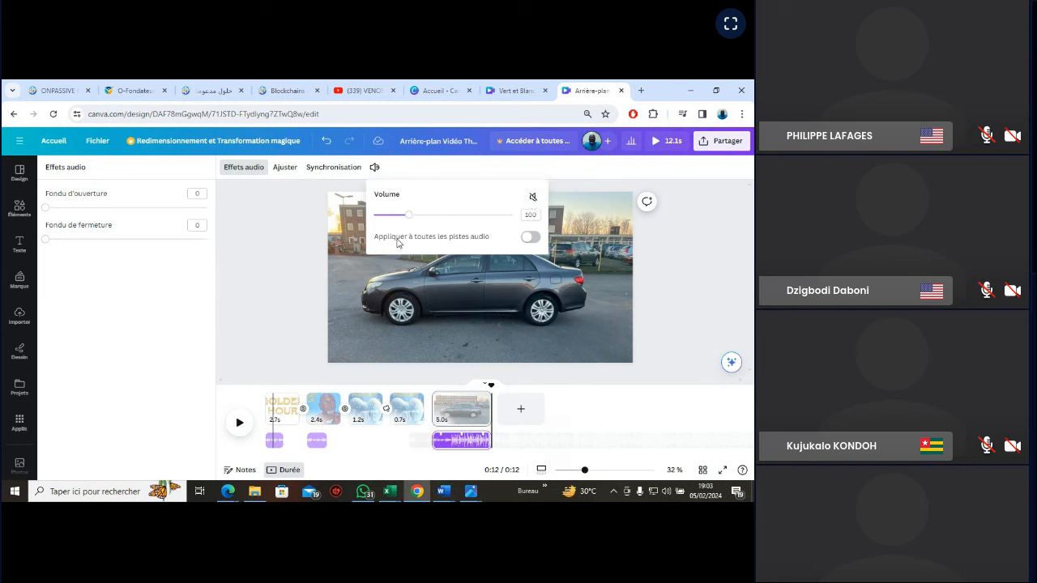
{"action": "left_click", "coordinate": [240, 423]}
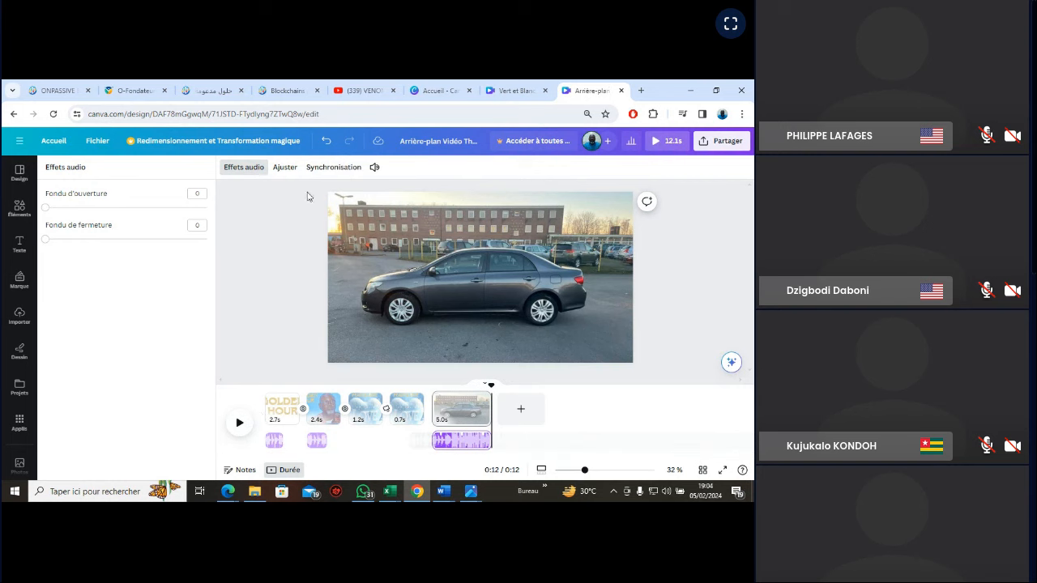
Step: Examine the audio effects and the adjustable portion of the track for the car page's clip, and deselect the clip
{"action": "left_click", "coordinate": [243, 168]}
{"action": "left_click", "coordinate": [282, 167]}
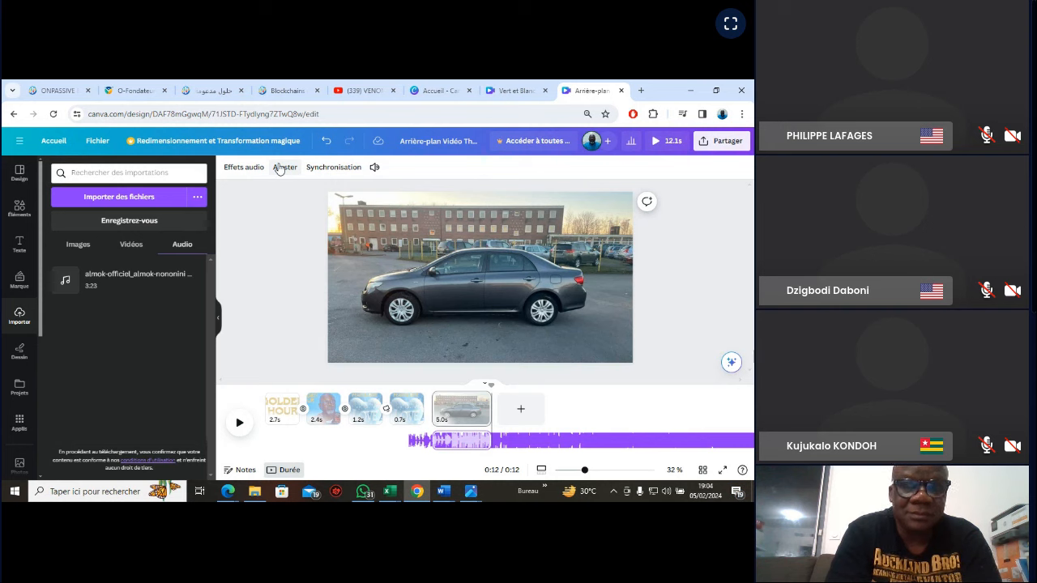
{"action": "left_click", "coordinate": [282, 167]}
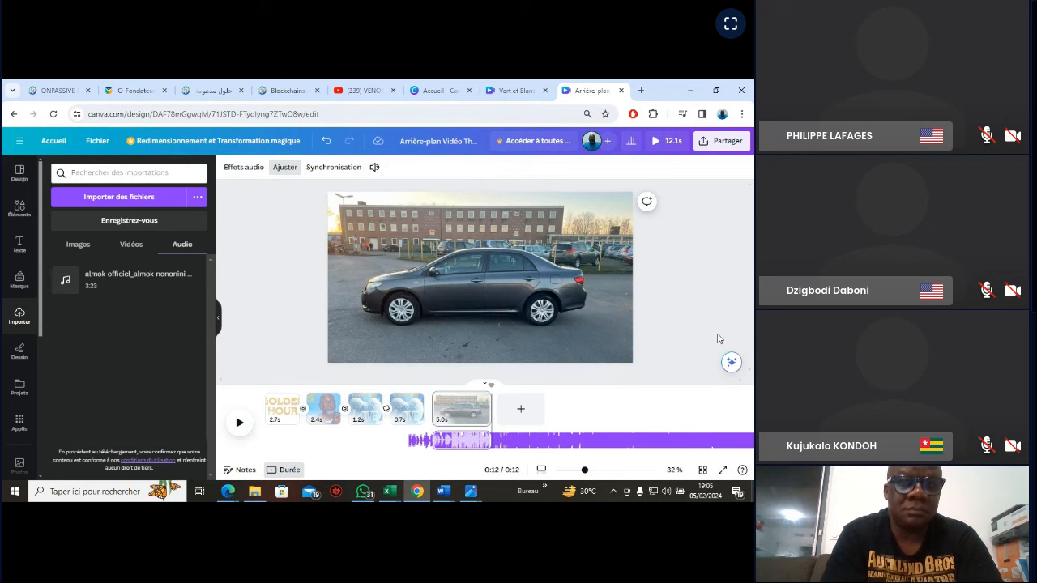
{"action": "left_click", "coordinate": [712, 300]}
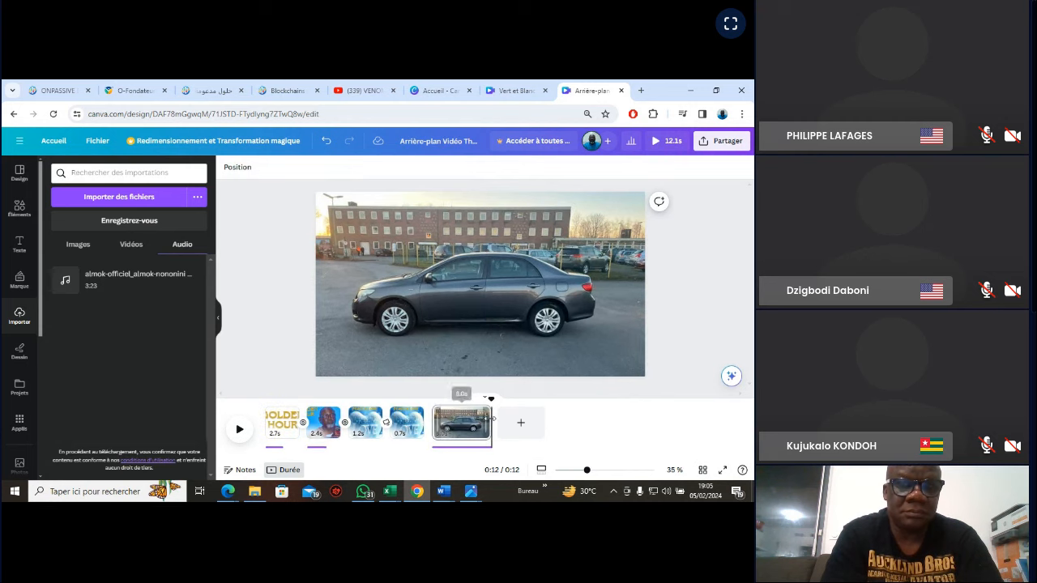
{"action": "left_click", "coordinate": [445, 449]}
{"action": "left_click", "coordinate": [705, 284]}
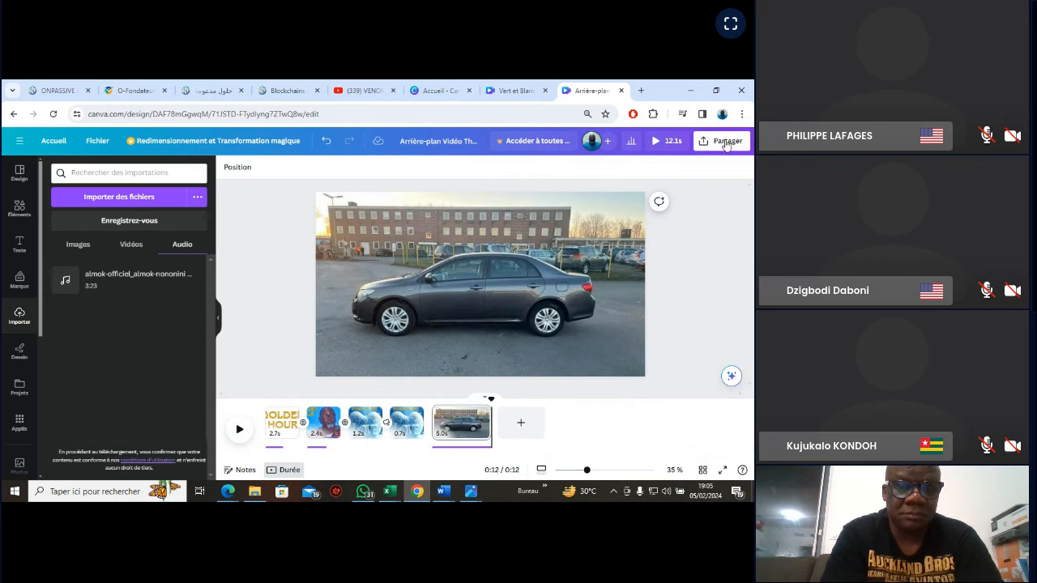
Step: Rename the design as EXERCICE 05-O2-2024
{"action": "left_click", "coordinate": [438, 141]}
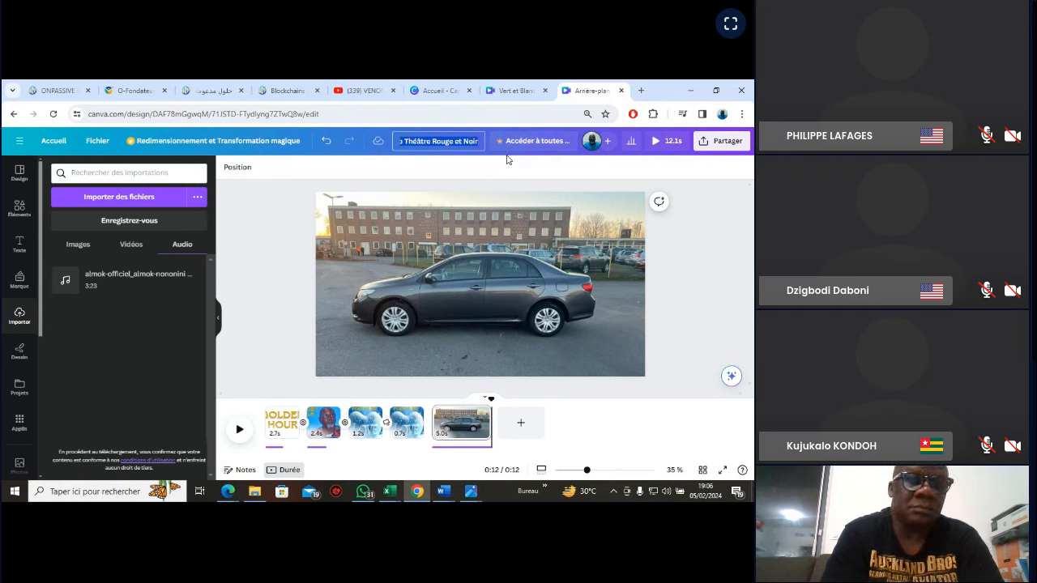
{"action": "type", "text": "EXERC"}
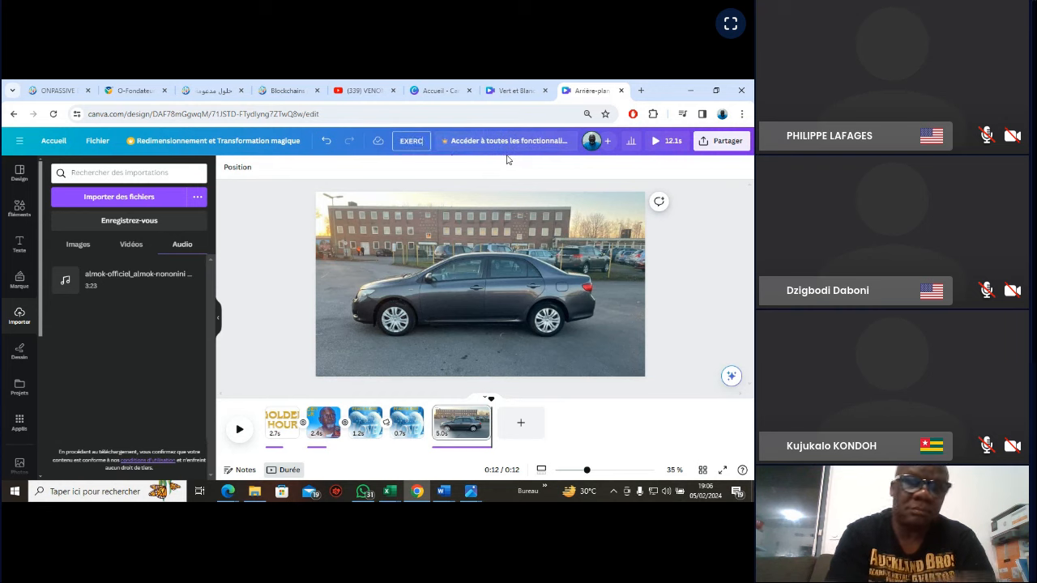
{"action": "type", "text": "ICE 05-"}
Step: Download the design as an MP4 video and open the downloaded file in the media player
{"action": "left_click", "coordinate": [721, 141]}
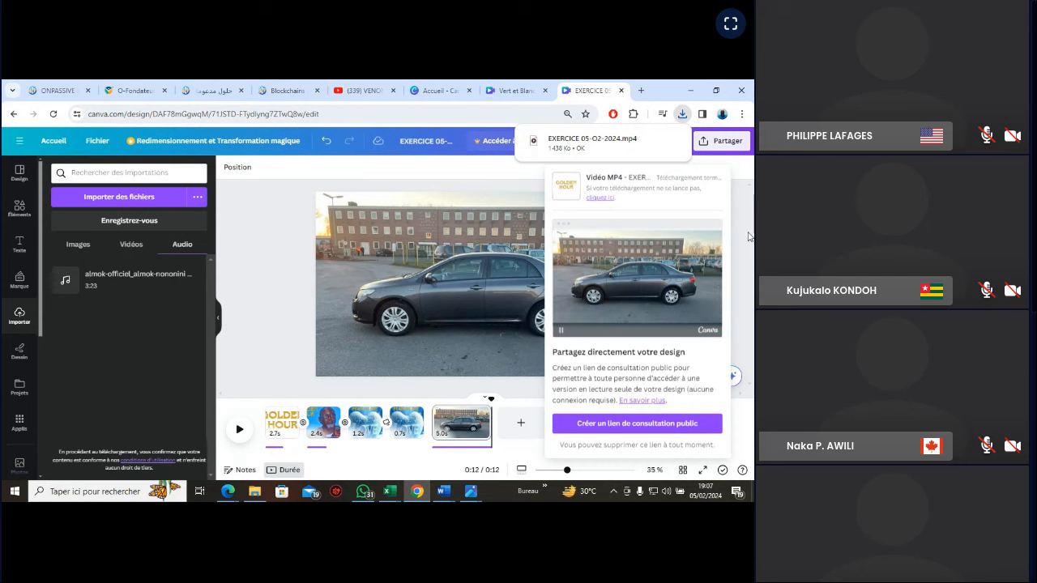
{"action": "left_click", "coordinate": [573, 142]}
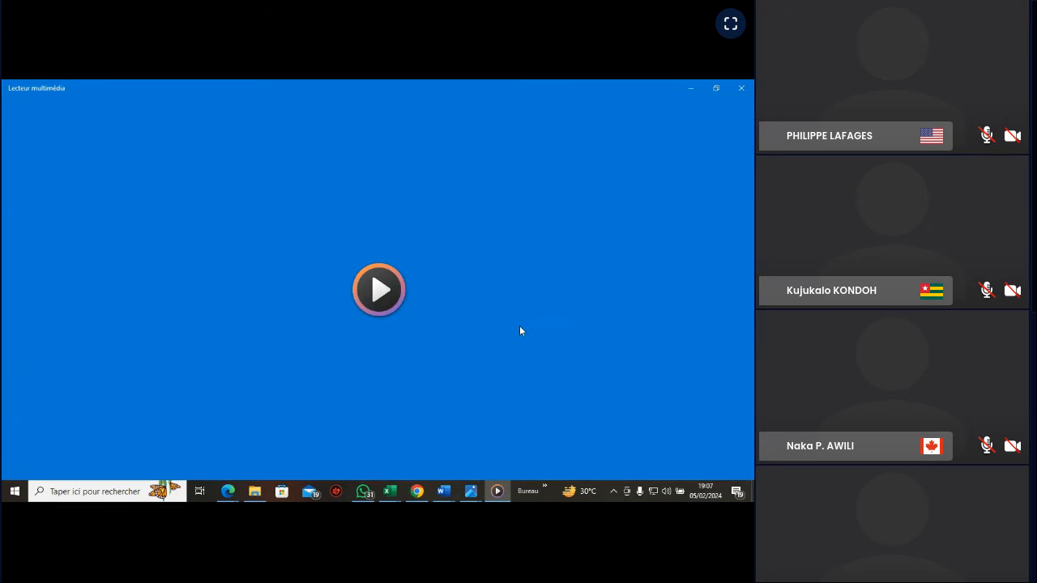